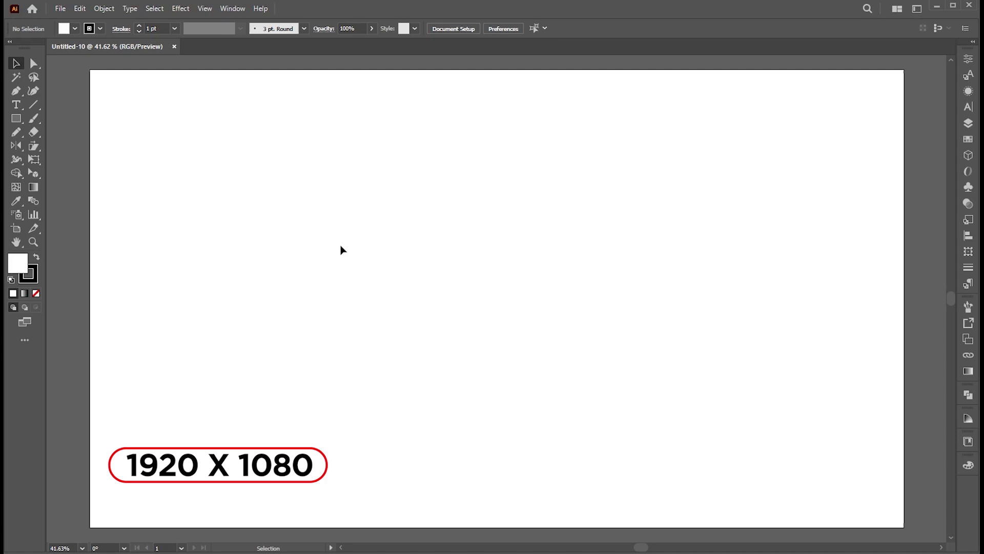
Place a new text object on the artboard, enlarge its size, and type 'revolve text'.
left_click(16, 105)
left_click(397, 191)
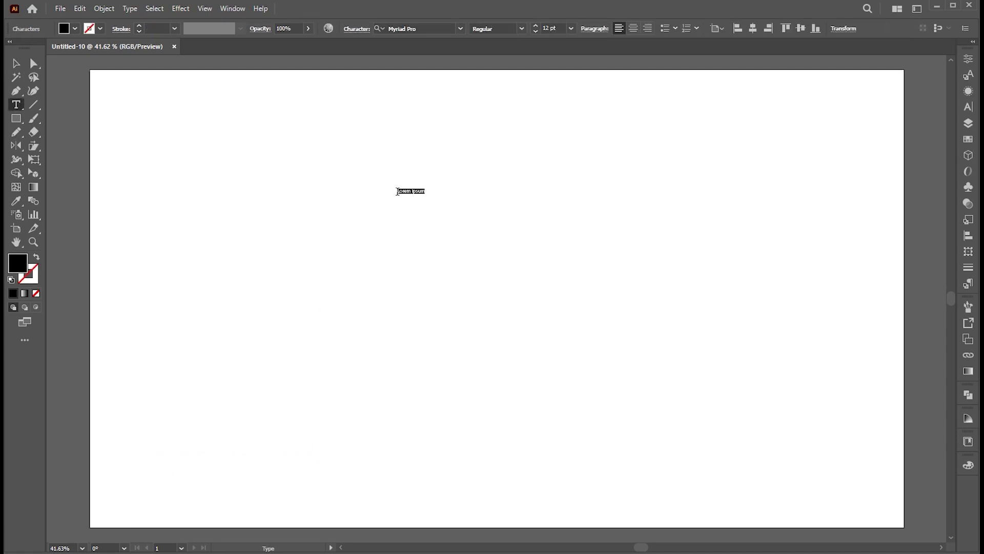
left_click(551, 29)
scroll(551, 29, "up", 20)
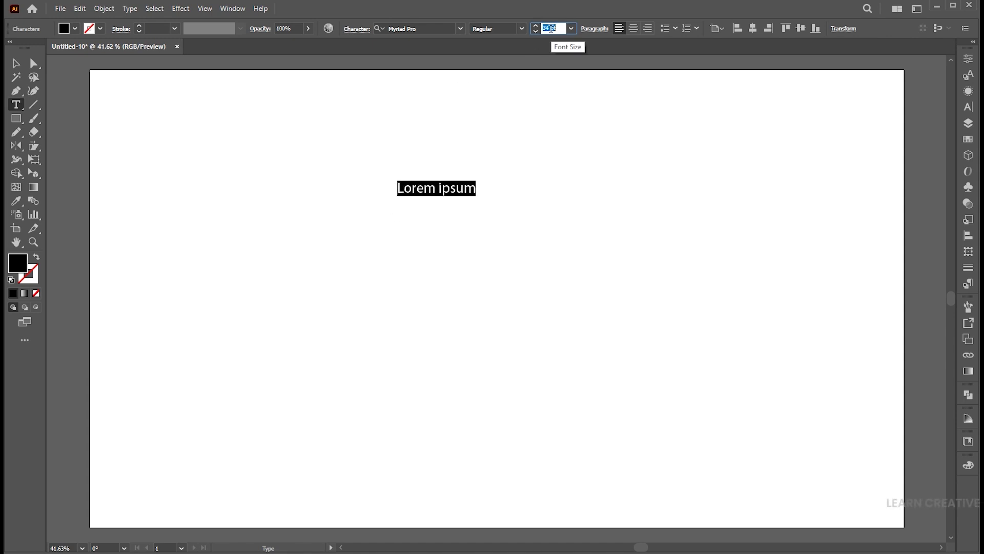
scroll(551, 28, "up", 15)
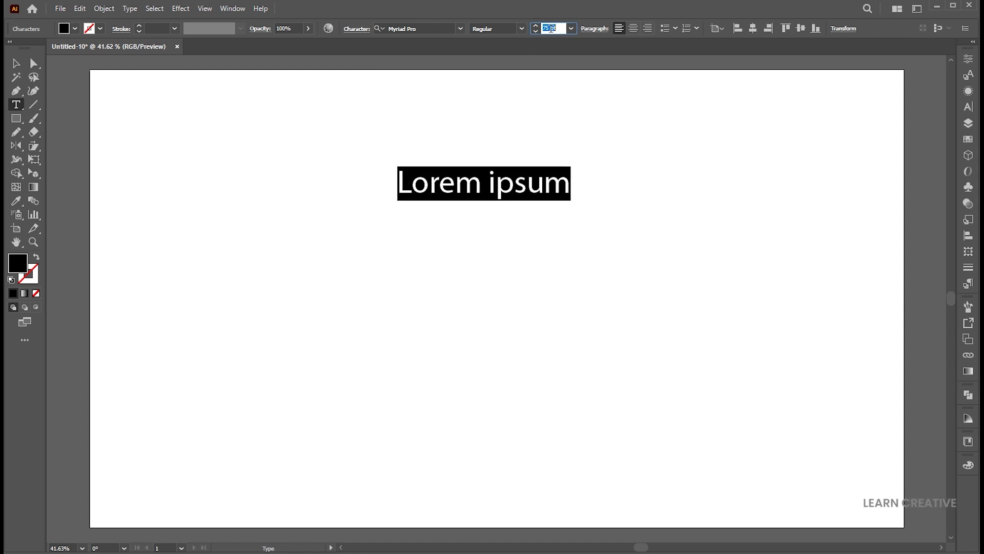
left_click(483, 180)
triple_click(522, 184)
type("re")
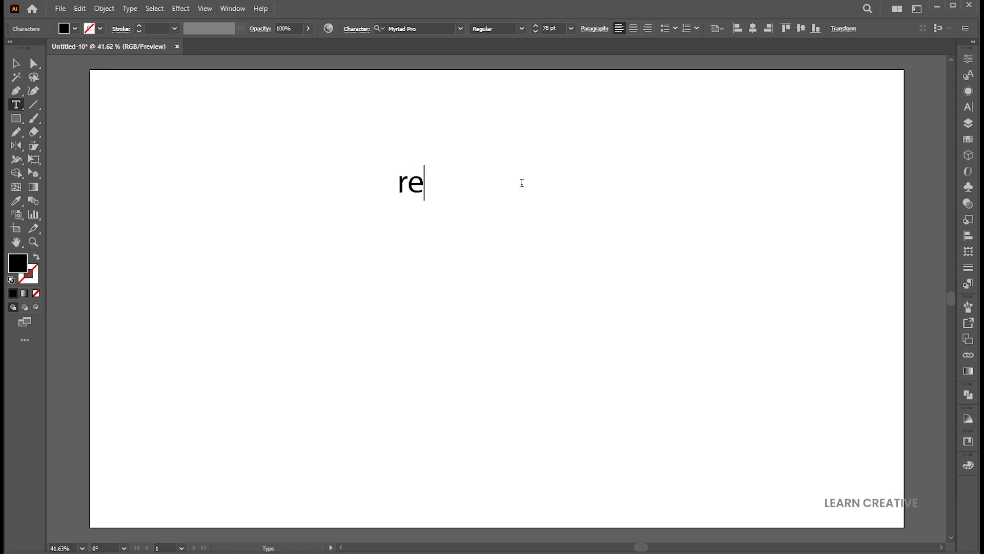
type("volve text")
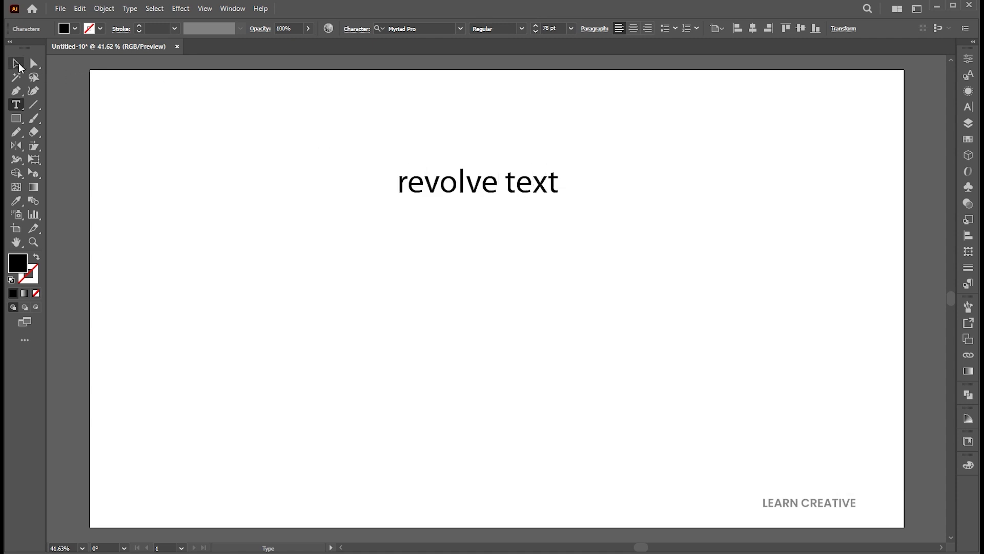
Make the heading uppercase in Poppins ExtraBold and scale it up near the top.
left_click(16, 63)
left_click(130, 8)
mouse_move(160, 185)
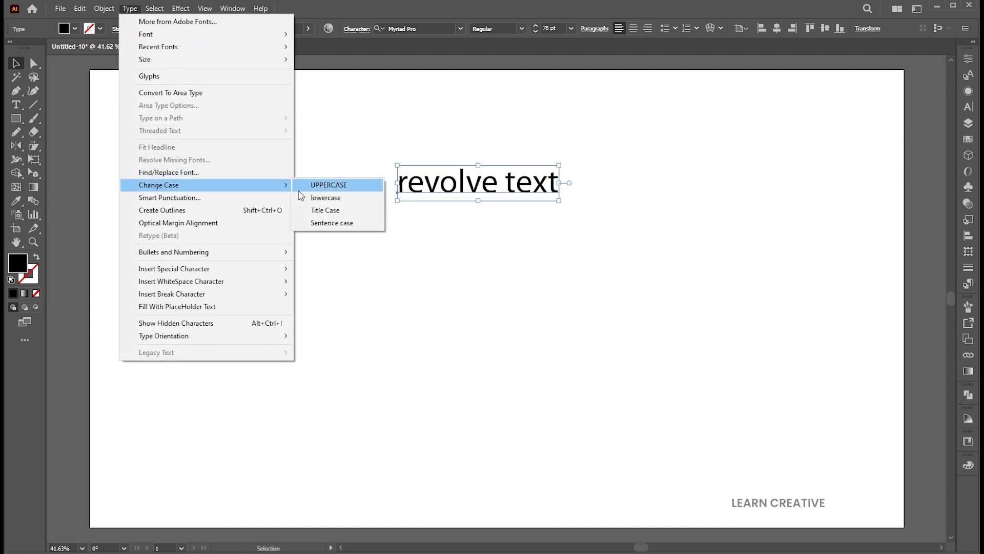
left_click(349, 183)
left_click(425, 28)
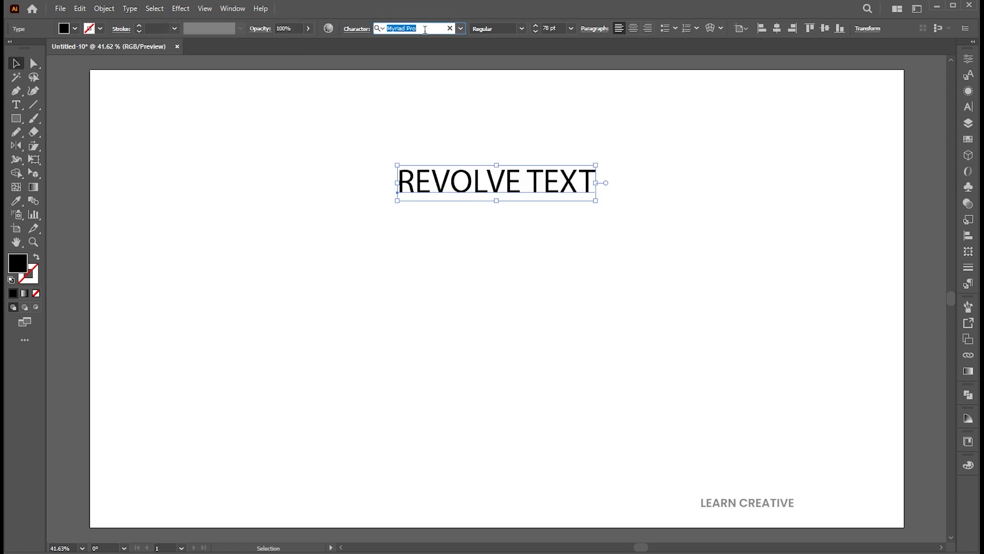
type("popp")
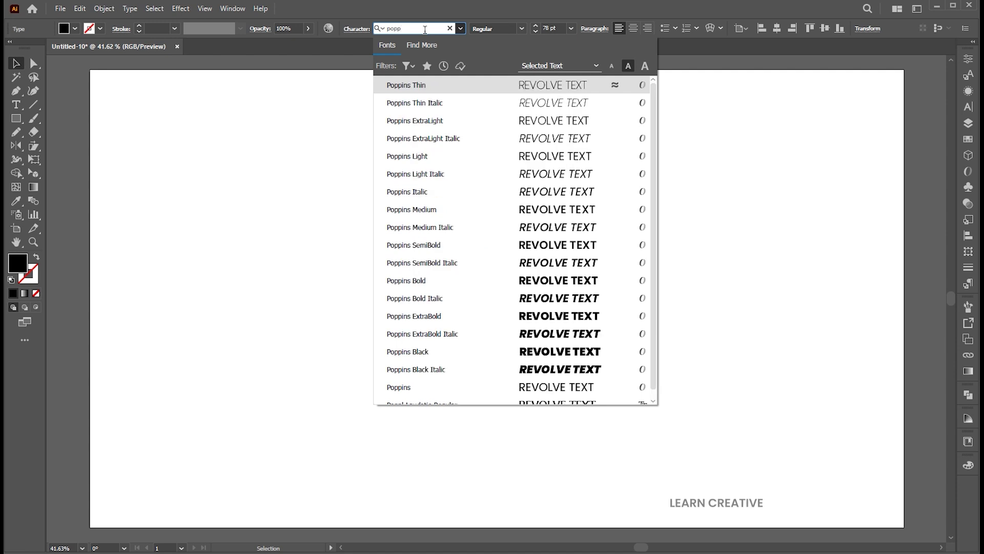
left_click(548, 317)
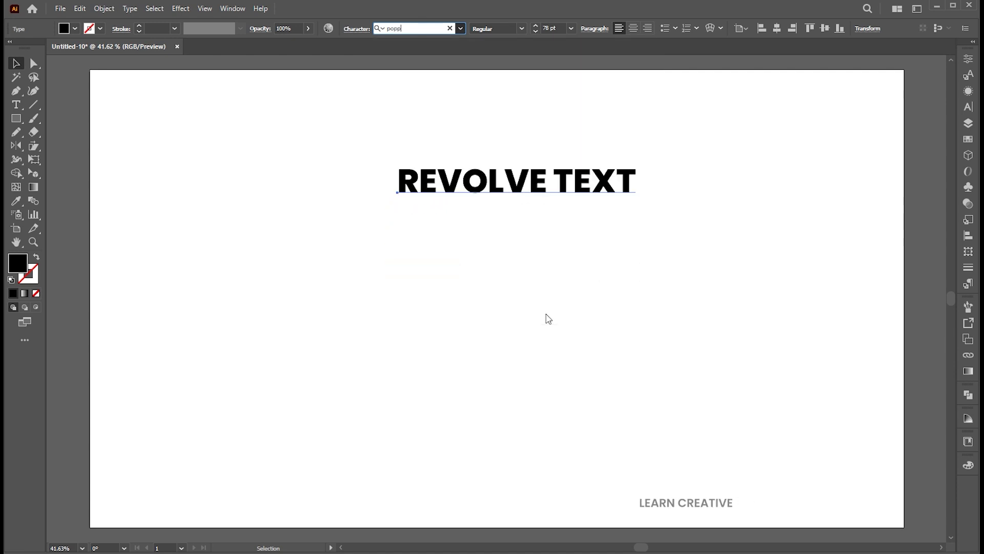
left_click_drag(635, 164, 589, 212)
Retype the copied second line as 'in adobe illustrator'.
key("t")
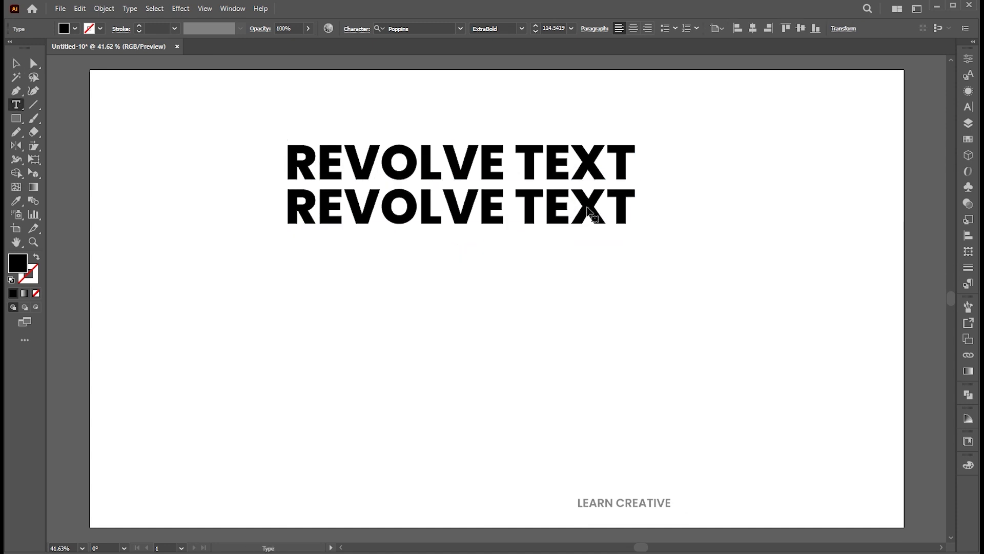
key("ctrl+a")
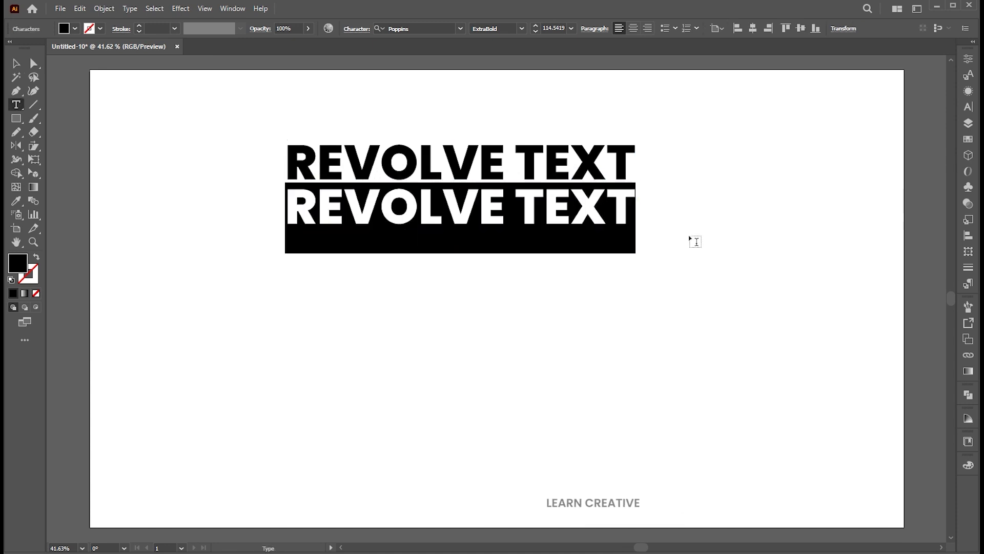
type("in adob")
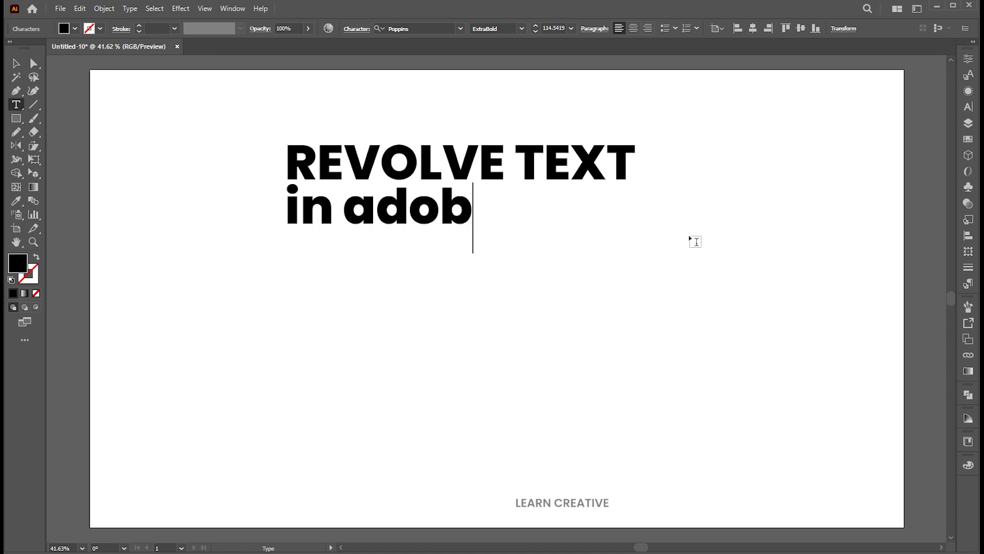
type("e illustrator")
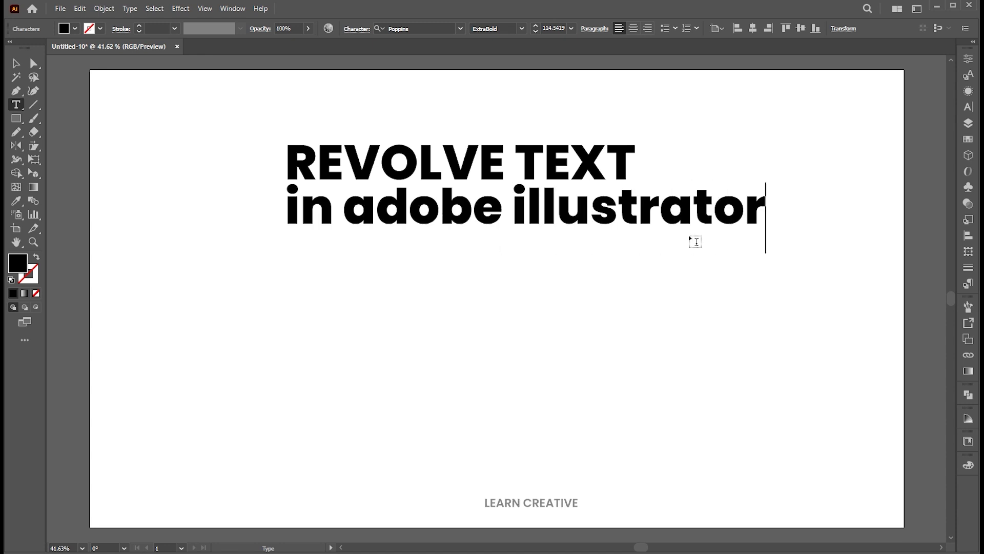
key("Escape")
Make the subtitle uppercase Poppins Light at about 49 pt, nudged slightly down.
left_click(129, 8)
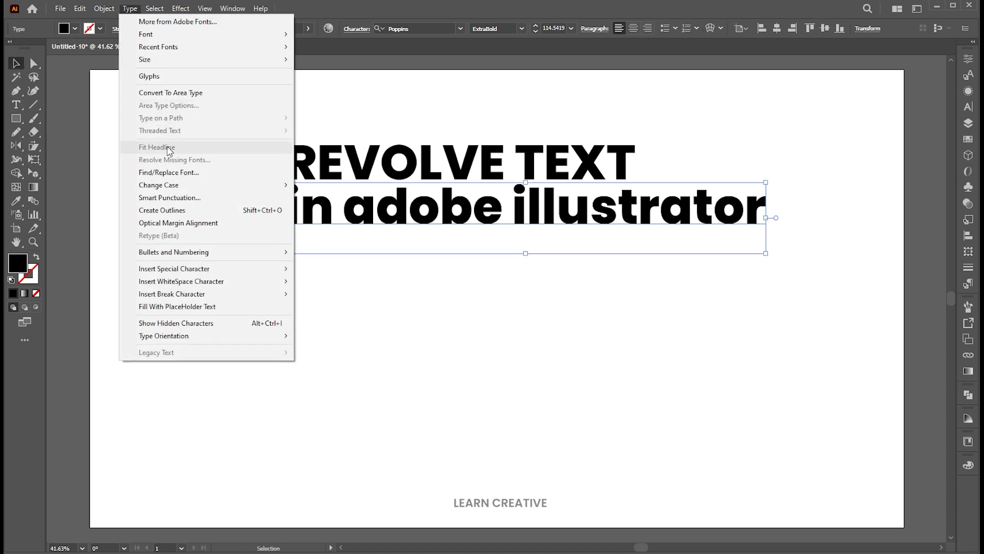
mouse_move(267, 185)
left_click(329, 186)
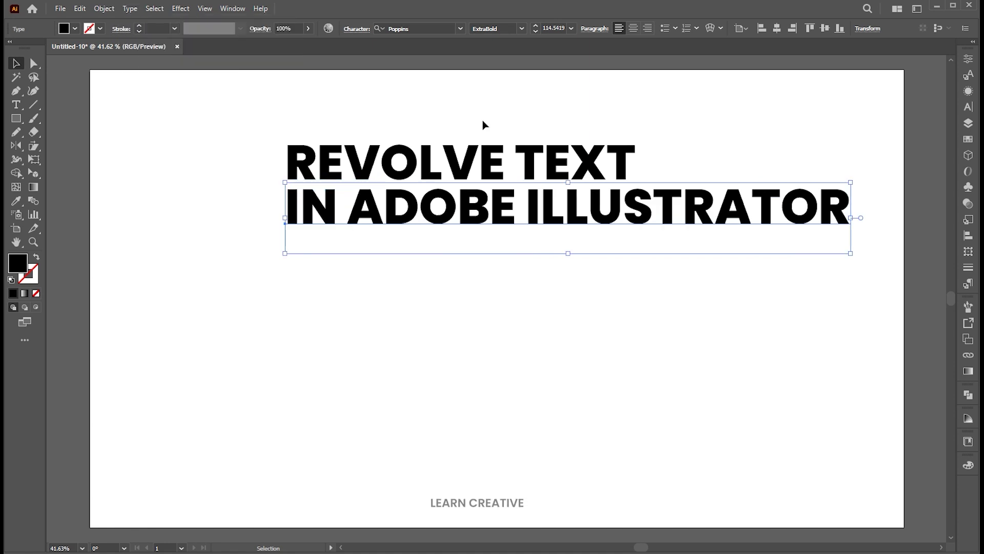
left_click(521, 28)
left_click(508, 89)
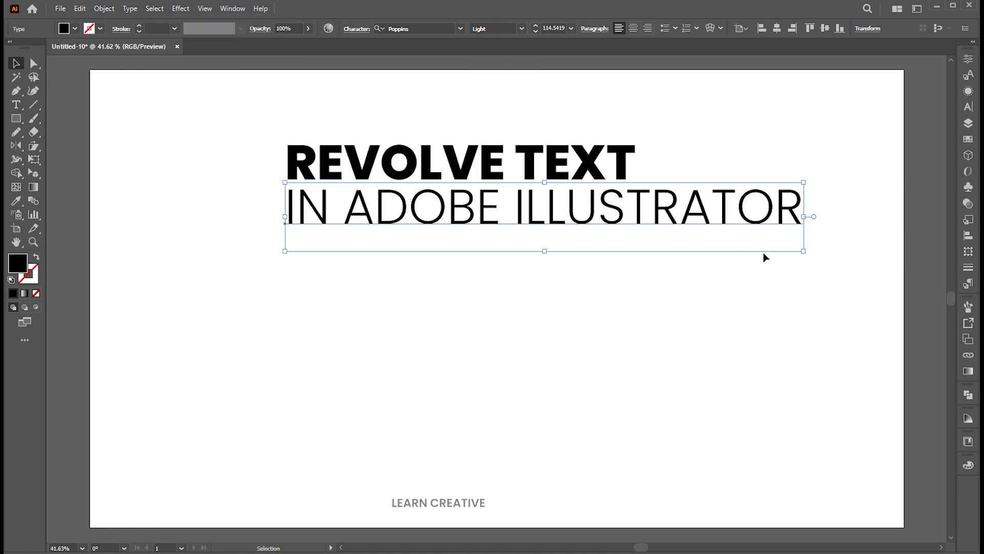
left_click_drag(803, 253, 506, 261)
left_click_drag(484, 197, 495, 214)
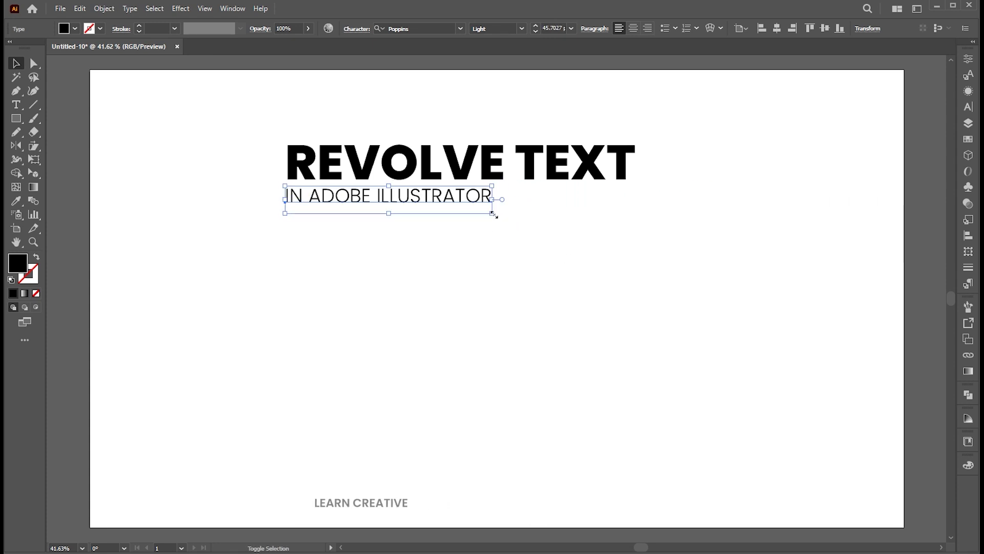
Set the subtitle's tracking to 255 in the character settings.
left_click(969, 109)
type("255")
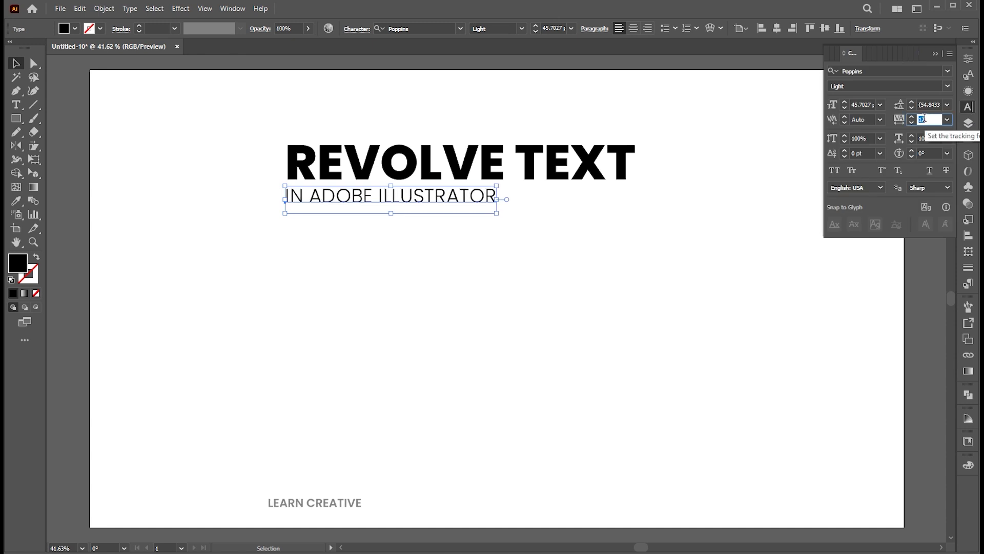
key("Return")
scroll(925, 117, "up", 12)
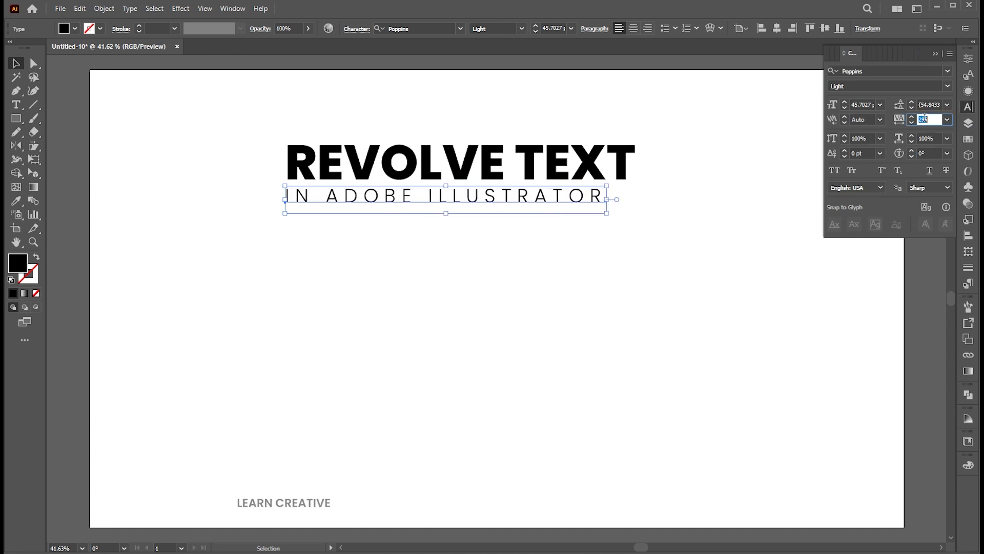
scroll(924, 119, "up", 10)
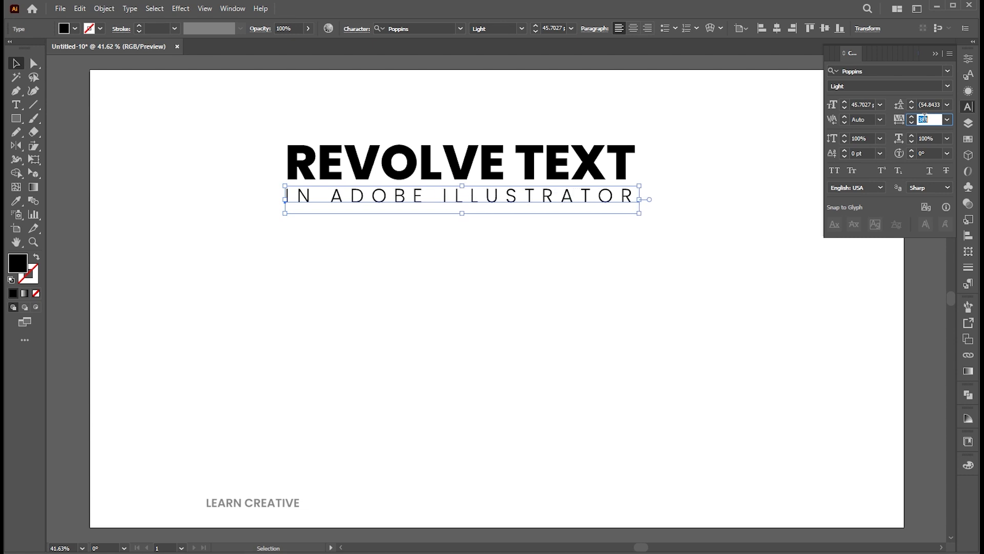
left_click(935, 53)
Move both title lines together to the artboard's left edge.
left_click(725, 165)
left_click_drag(687, 136, 492, 205)
left_click_drag(398, 167, 214, 160)
left_click(358, 242)
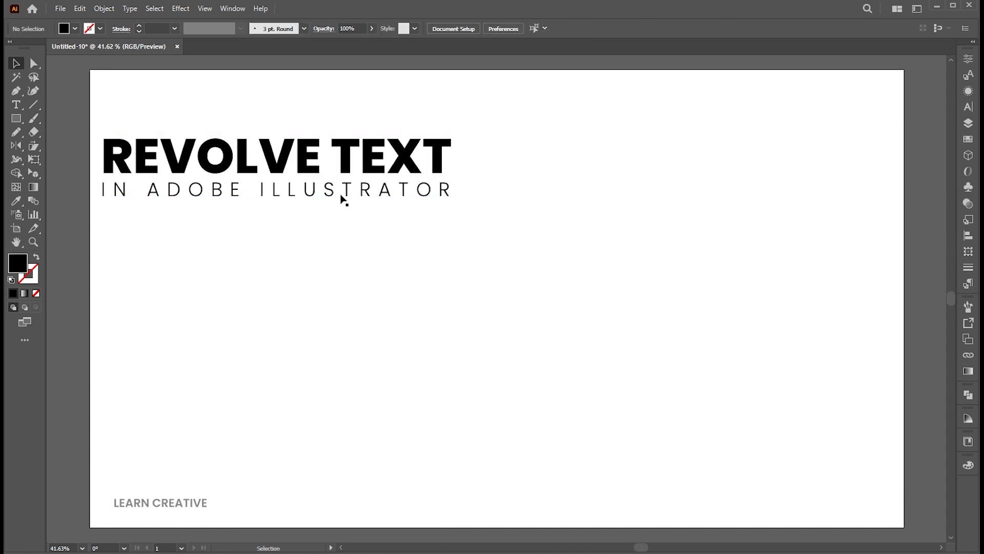
left_click(341, 198)
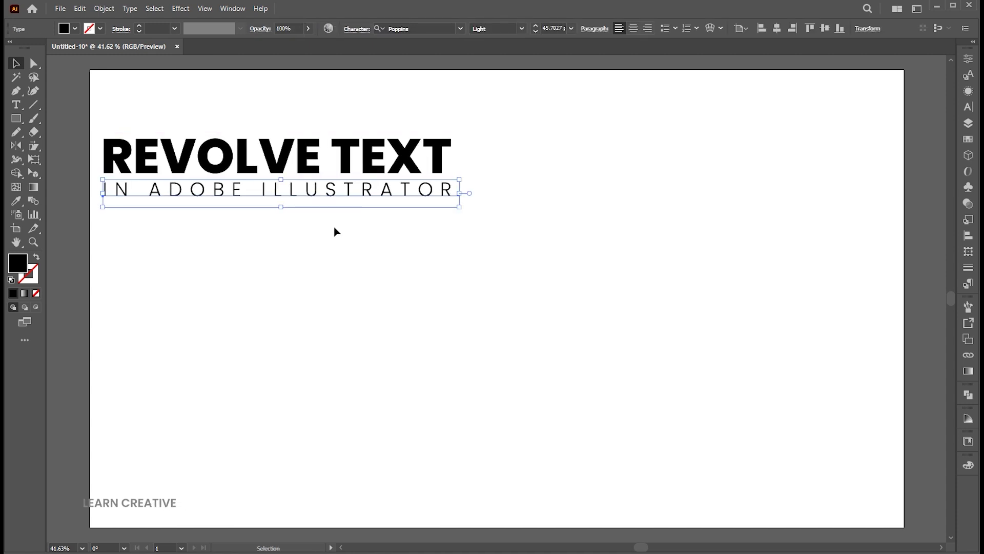
Select both copies of the title and show the Symbols panel via the Window menu.
left_click_drag(358, 248, 635, 209)
left_click_drag(725, 316, 311, 133)
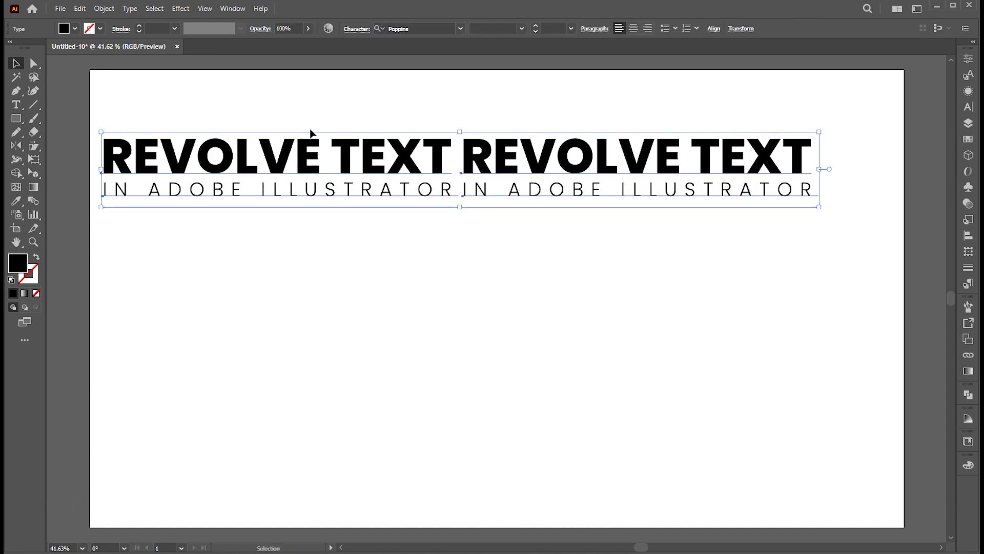
left_click(968, 187)
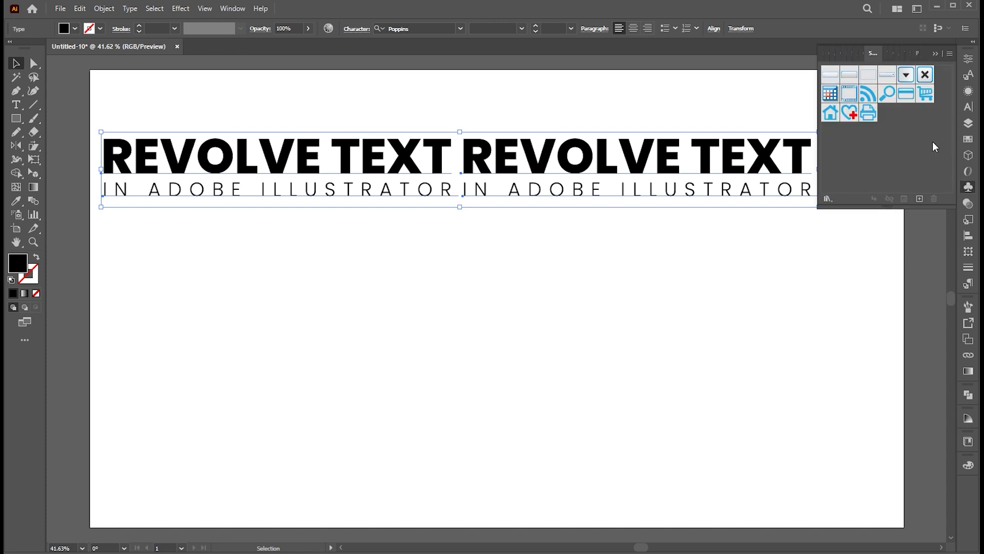
left_click(968, 188)
left_click(243, 12)
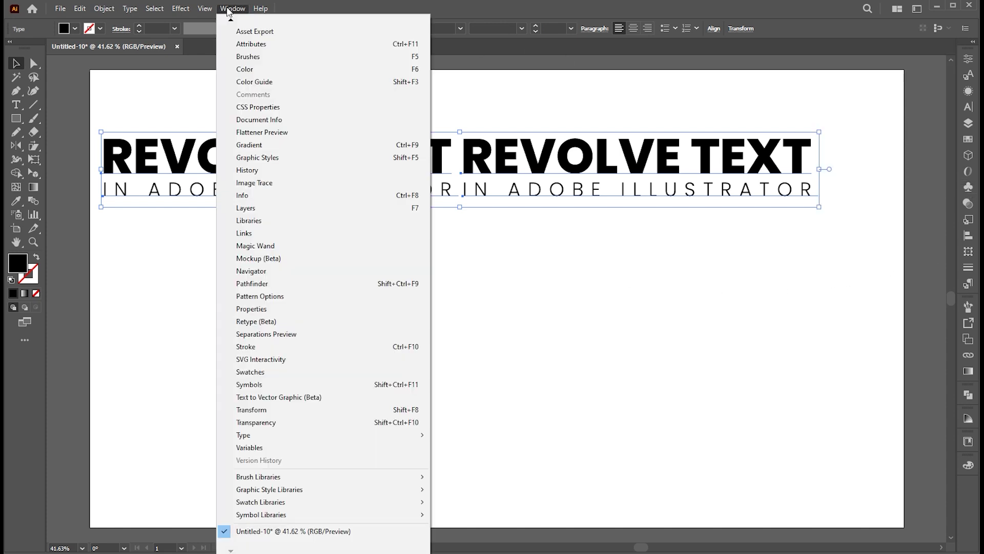
left_click(249, 385)
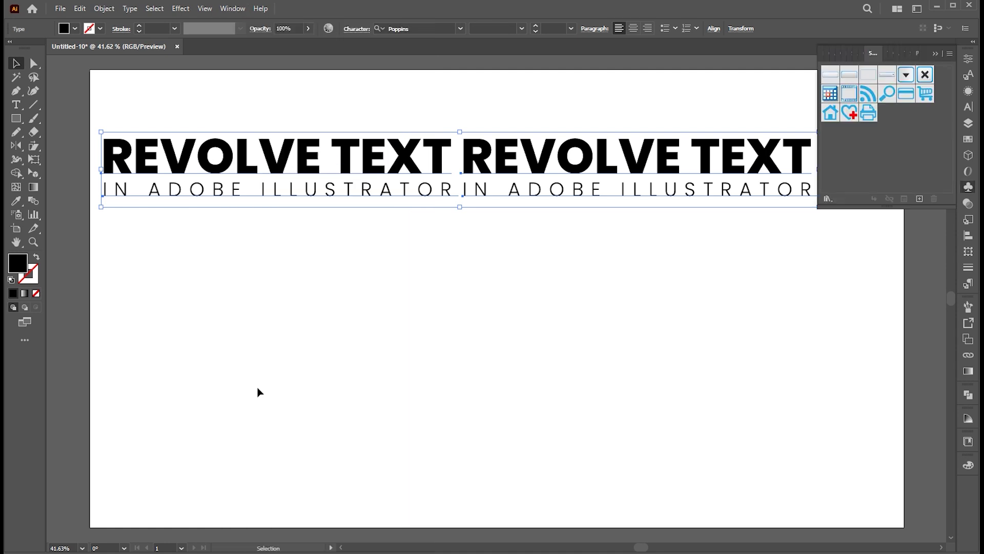
Drag the title group into Symbols as 'New Symbol', then delete it from the artboard.
left_click_drag(613, 169, 893, 142)
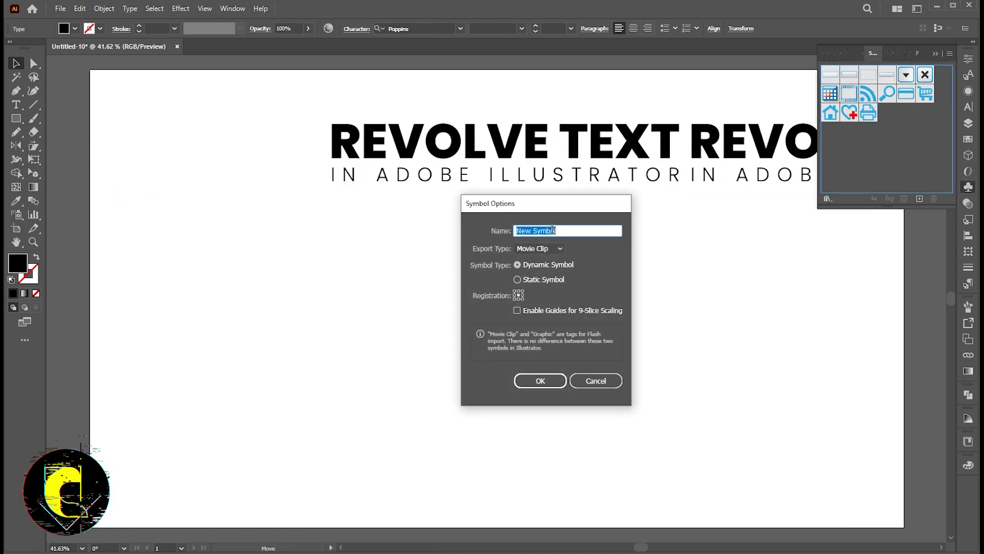
left_click(546, 386)
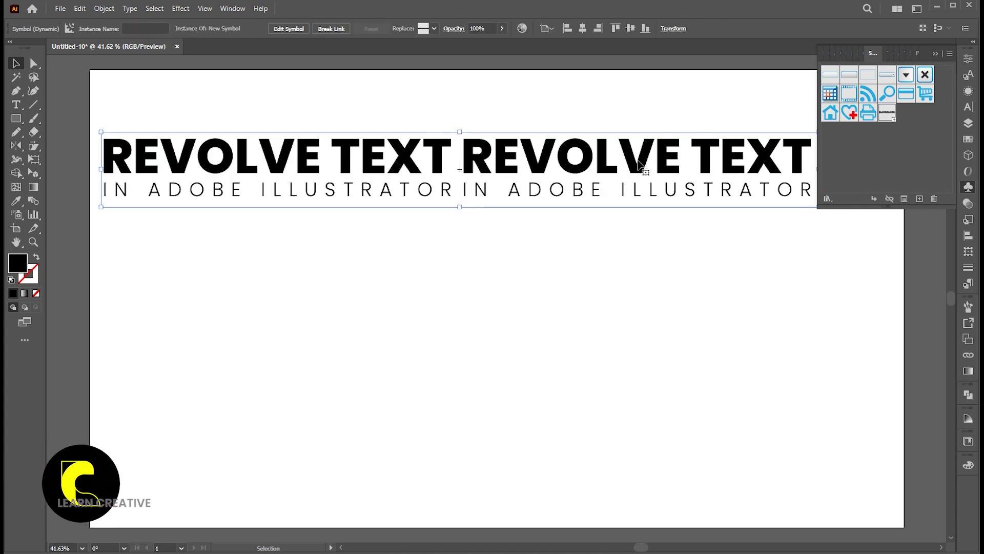
key("Delete")
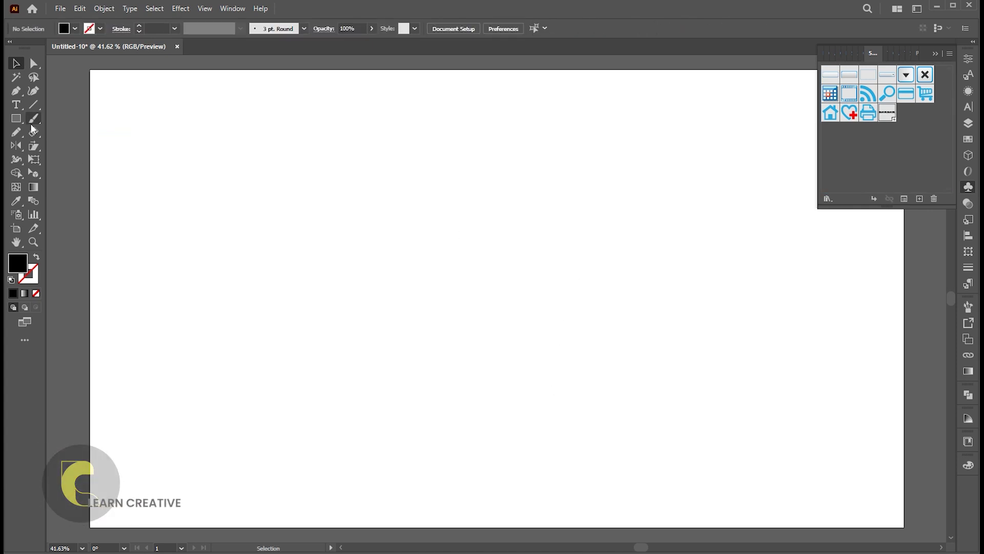
Draw a circle about 485 px across with the Ellipse Tool near the page centre.
left_click(16, 123)
left_click_drag(17, 123, 86, 144)
left_click_drag(380, 204, 584, 408)
key("v")
left_click_drag(505, 297, 480, 297)
Swap fill and stroke so the circle is outline-only, then go to Effect > 3D and Materials.
left_click(37, 261)
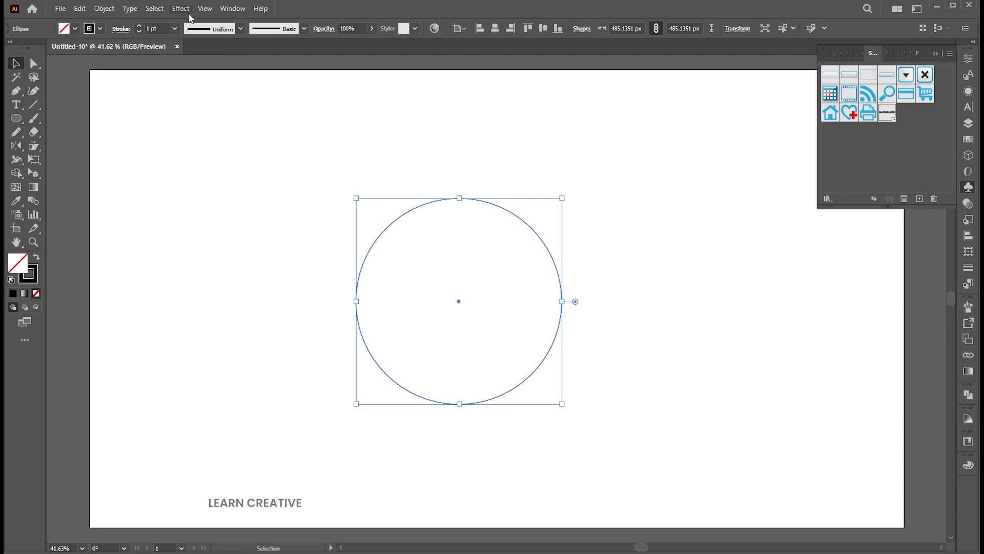
left_click(182, 9)
mouse_move(215, 74)
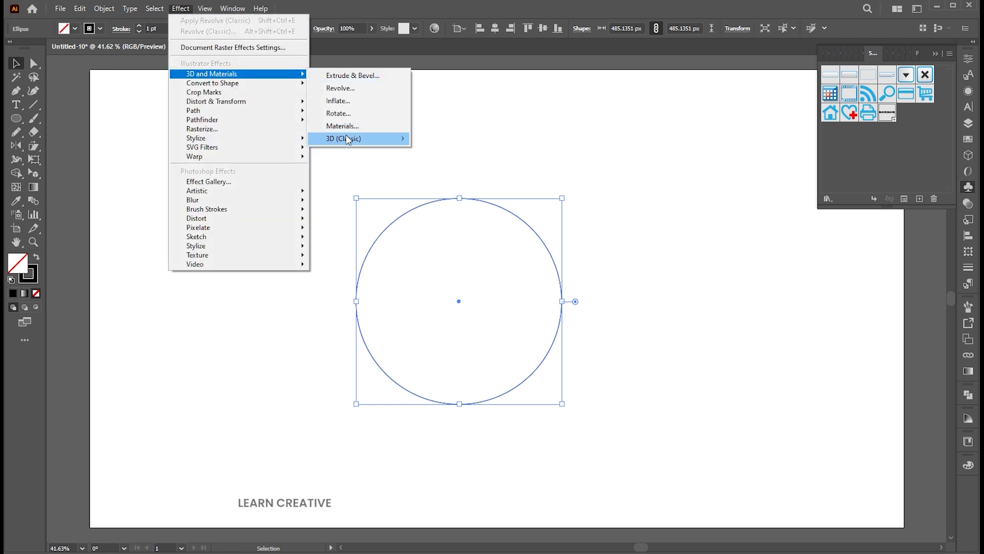
mouse_move(348, 139)
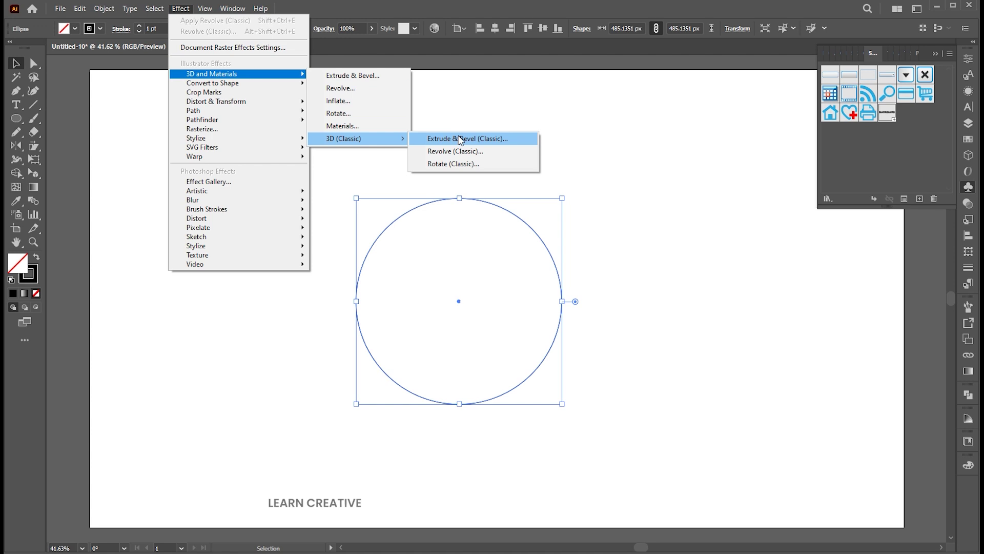
Apply Extrude & Bevel (Classic) with 120 pt depth, rotated to about 67°, -3°, 16°.
left_click(461, 139)
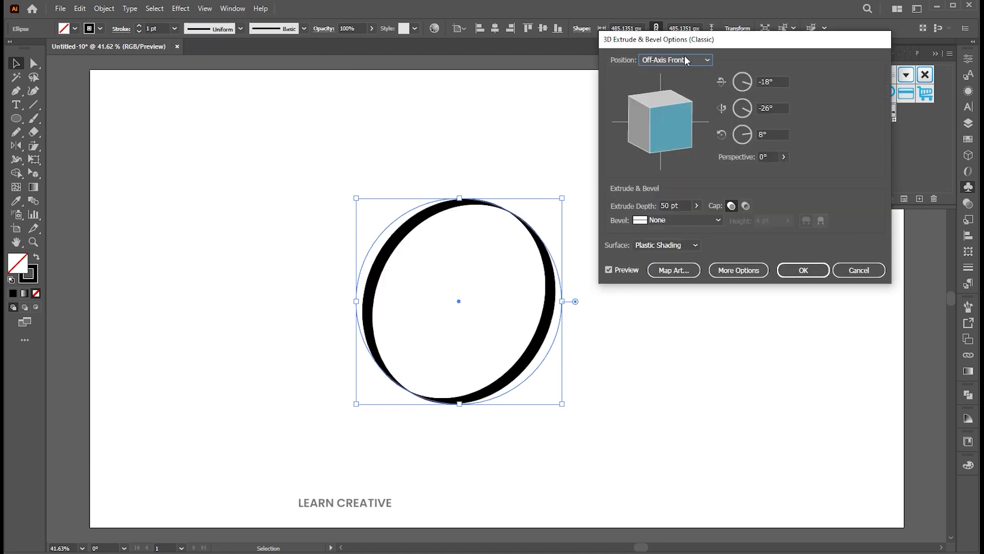
left_click(671, 205)
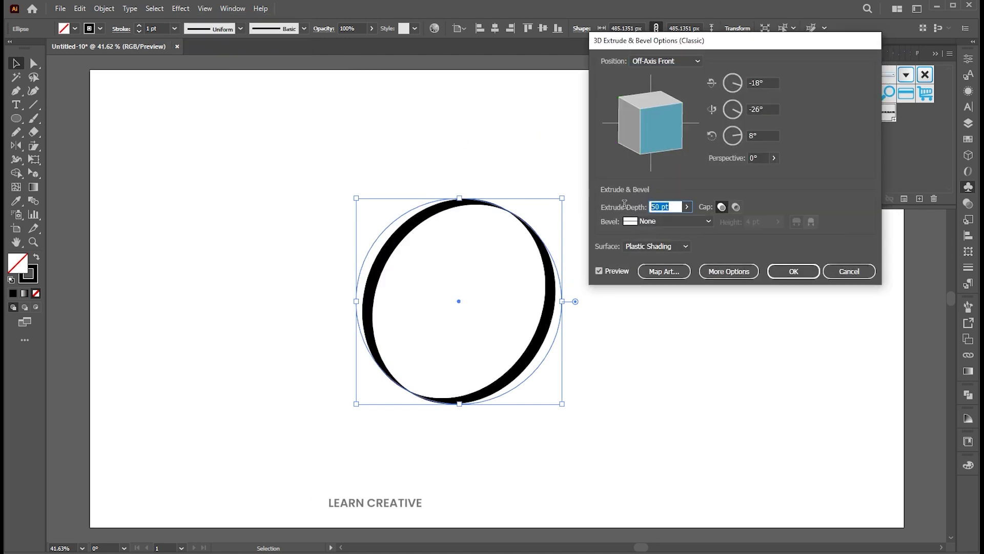
type("150")
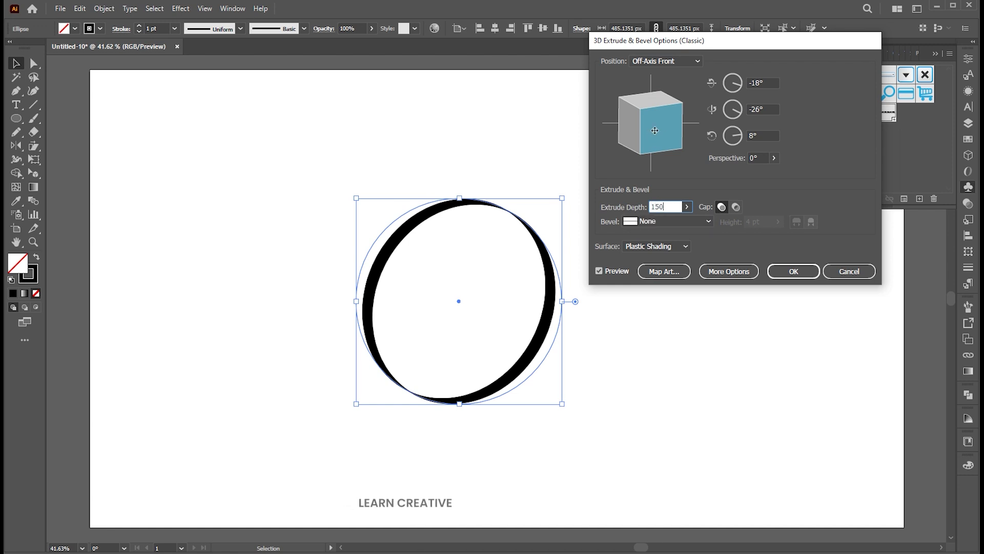
left_click_drag(647, 122, 650, 90)
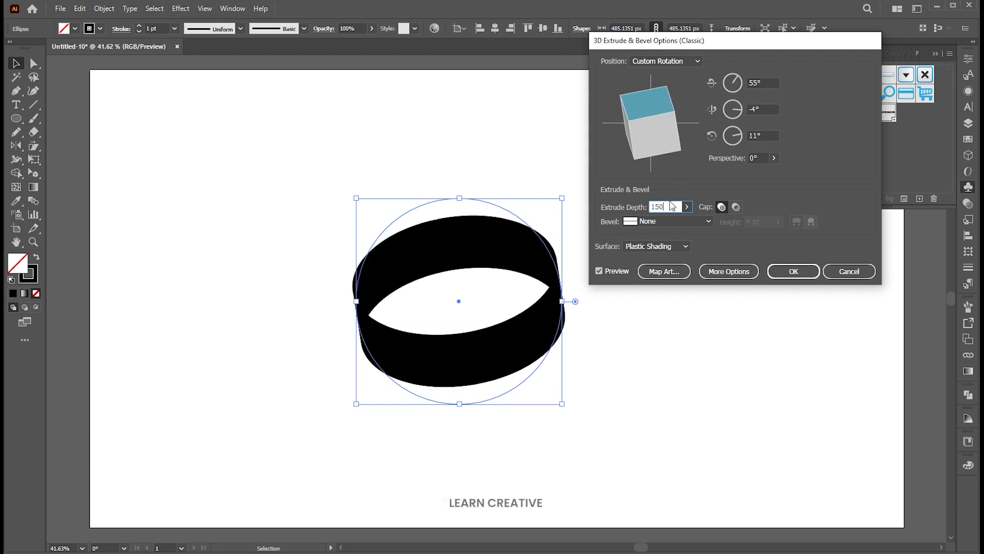
type("120")
key("Tab")
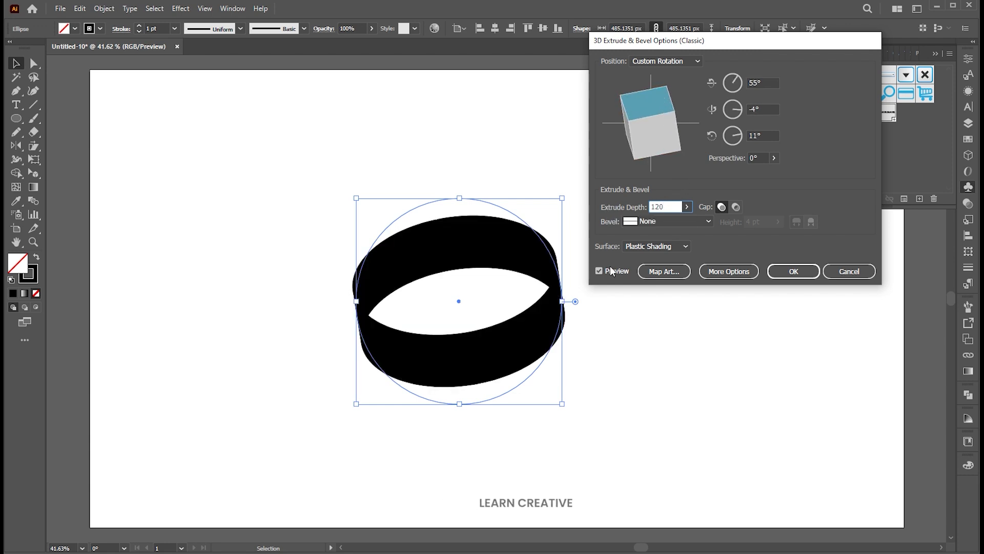
left_click_drag(646, 103, 645, 98)
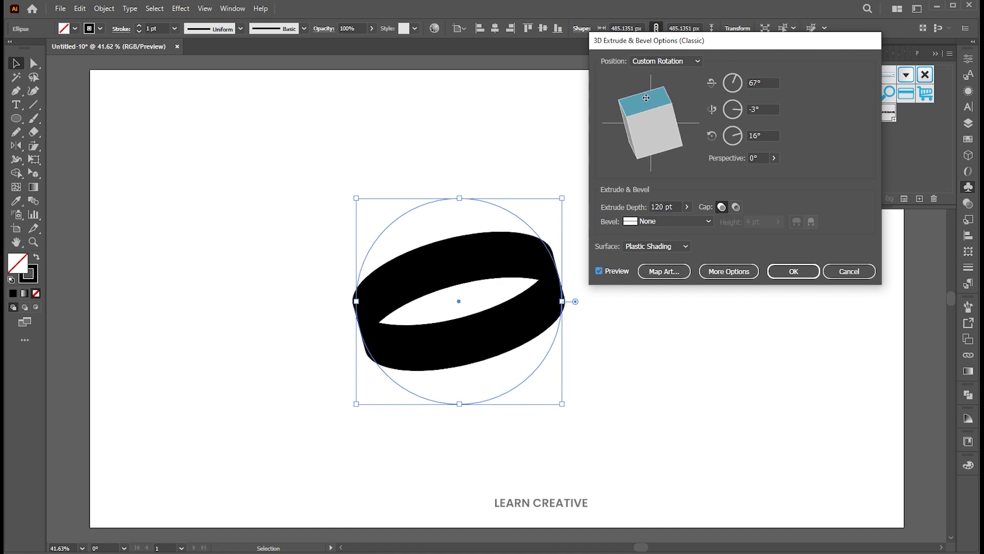
left_click(661, 270)
Map New Symbol onto surface 3 of 4, scaled to fit, invisible geometry, rotated 180°.
left_click(843, 61)
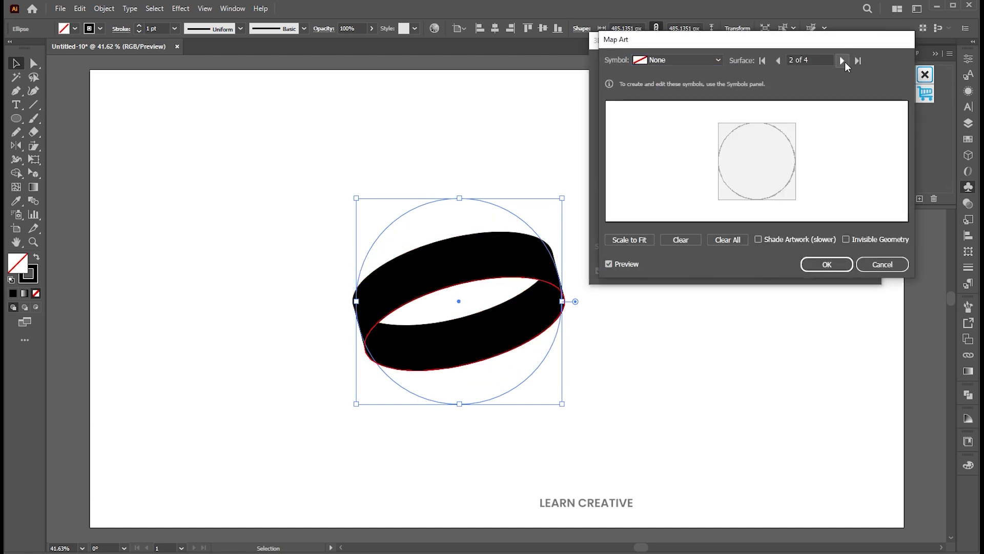
left_click(843, 61)
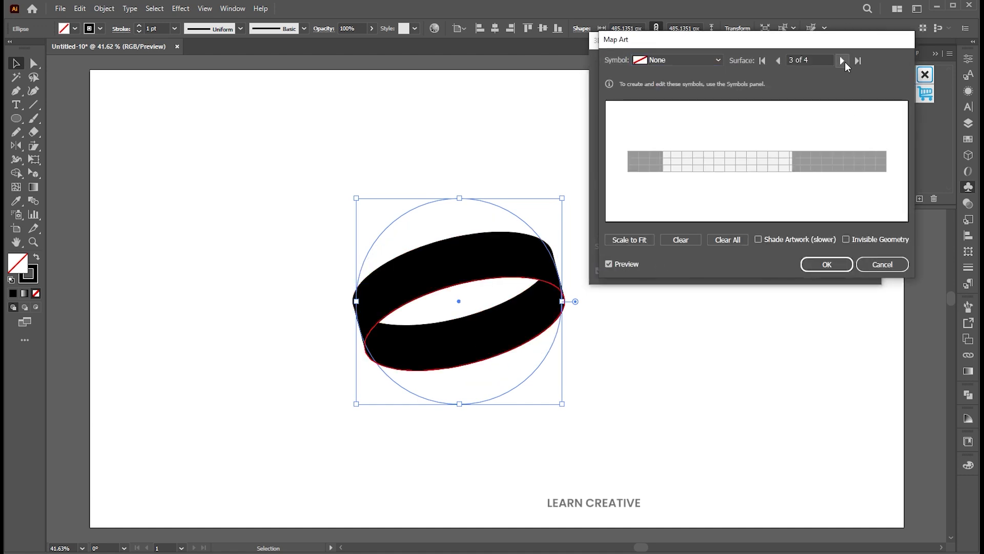
left_click(700, 60)
left_click(678, 273)
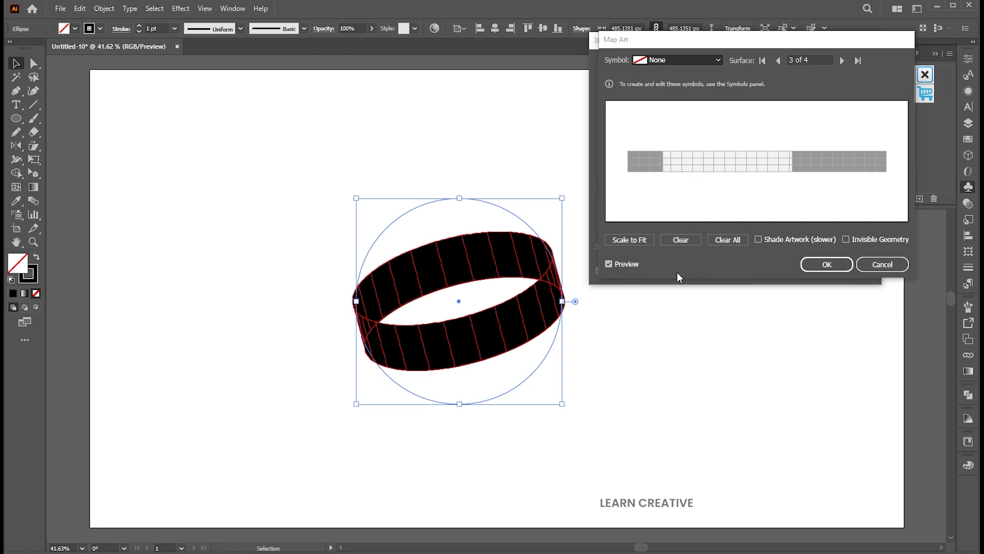
left_click(643, 241)
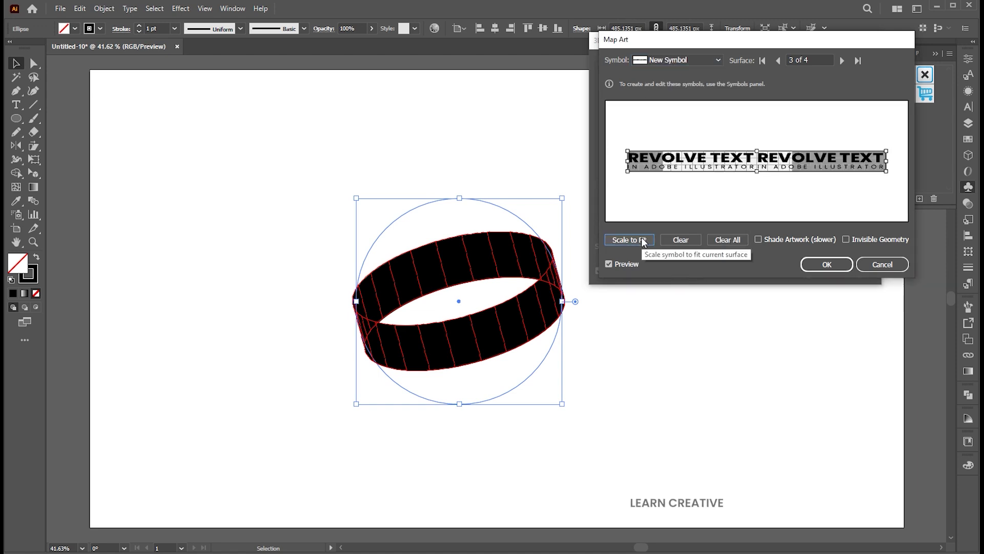
left_click(847, 240)
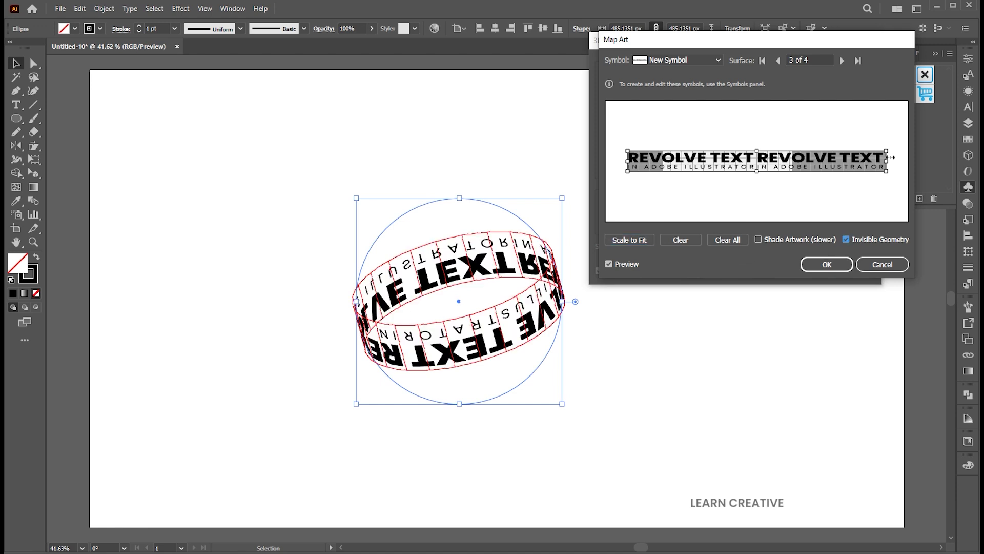
left_click_drag(892, 146, 683, 181)
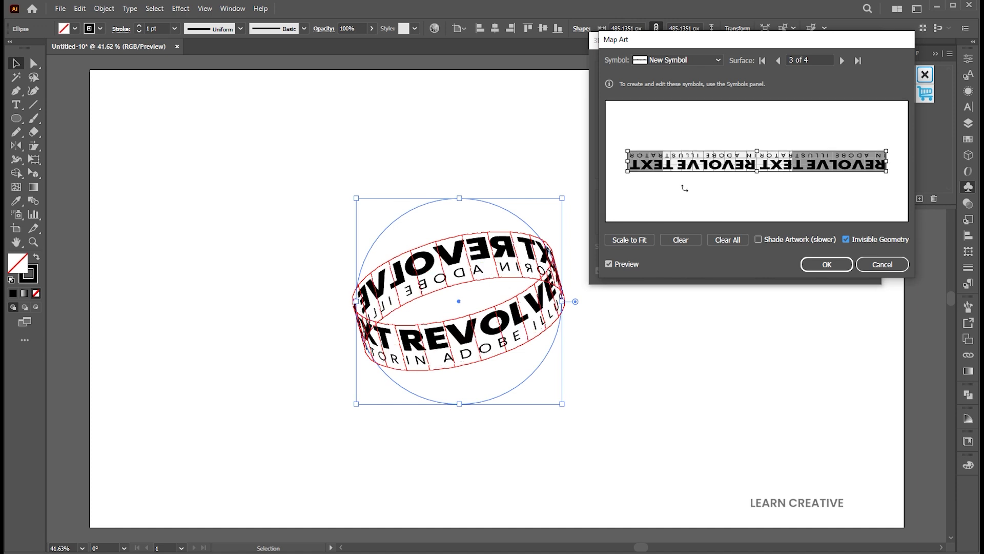
left_click_drag(757, 151, 757, 148)
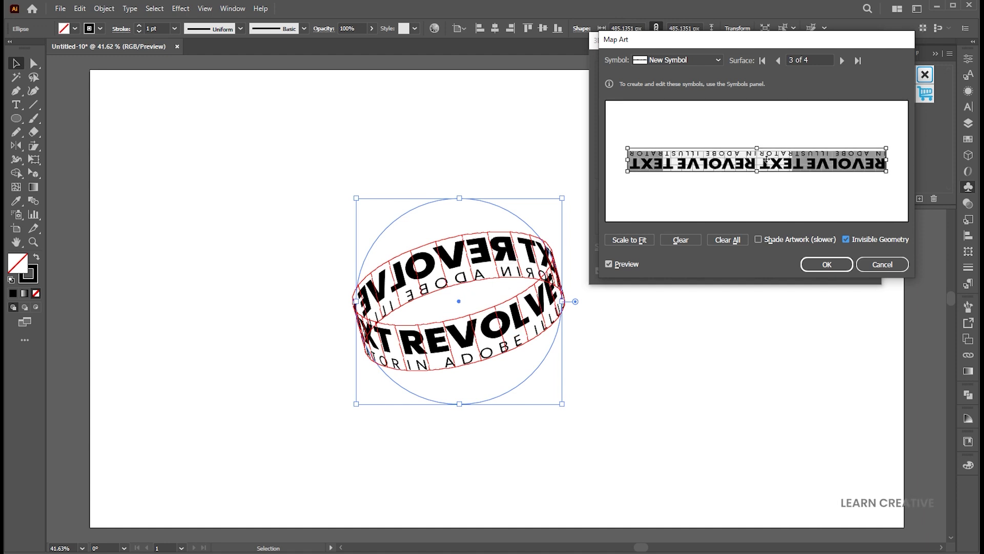
left_click(827, 264)
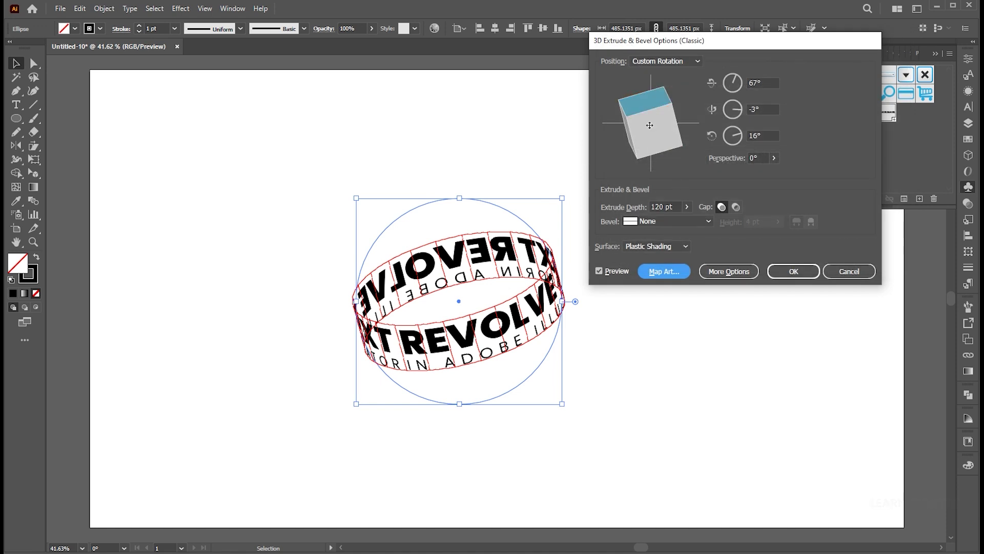
Re-tilt the ring to 68°, -7°, 15° and confirm the 3D effect.
mouse_move(656, 101)
left_mouse_down()
mouse_move(657, 93)
mouse_move(666, 106)
mouse_move(650, 98)
left_mouse_up()
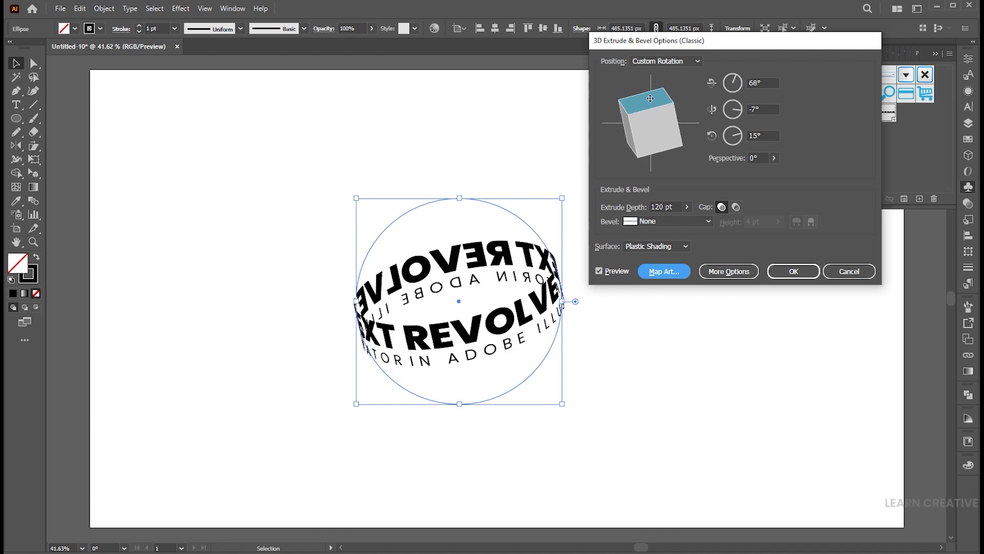
left_click(791, 272)
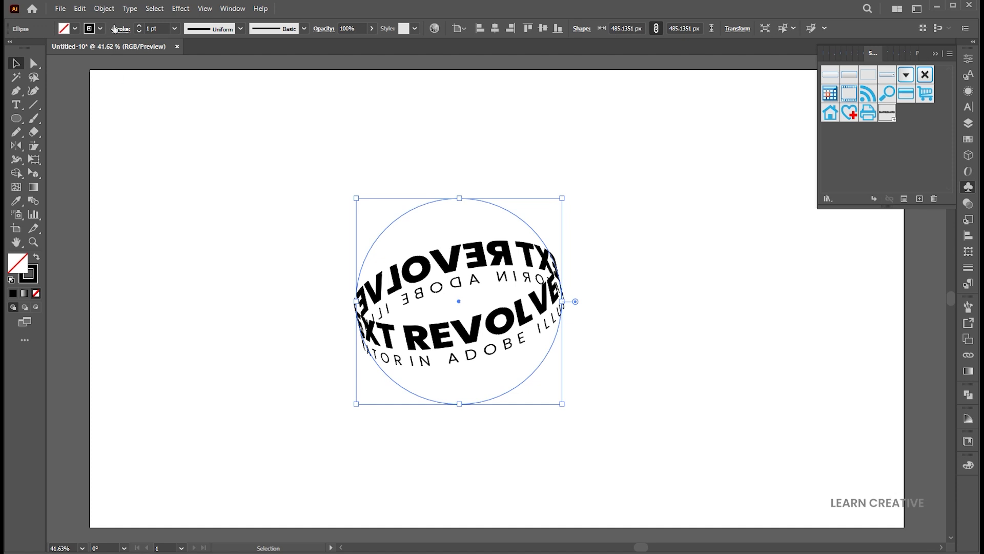
Expand the 3D ring's appearance and enter the group to select its faces.
left_click(104, 8)
left_click(149, 168)
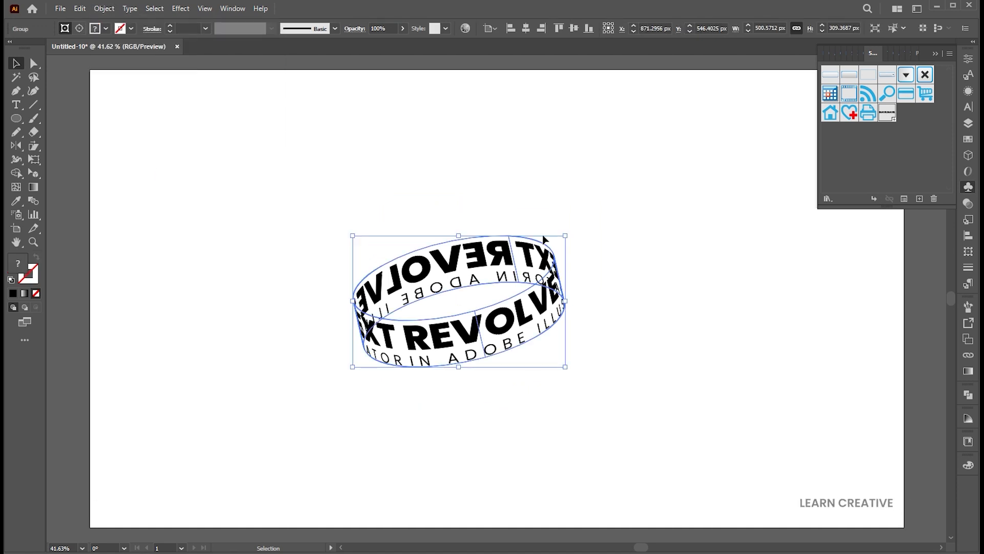
double_click(513, 251)
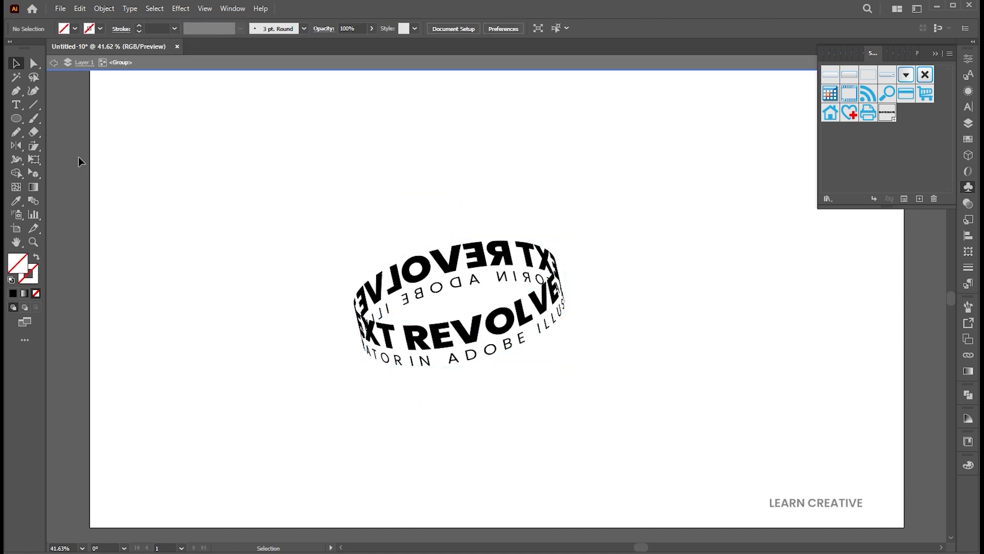
left_click(16, 77)
left_click(514, 238)
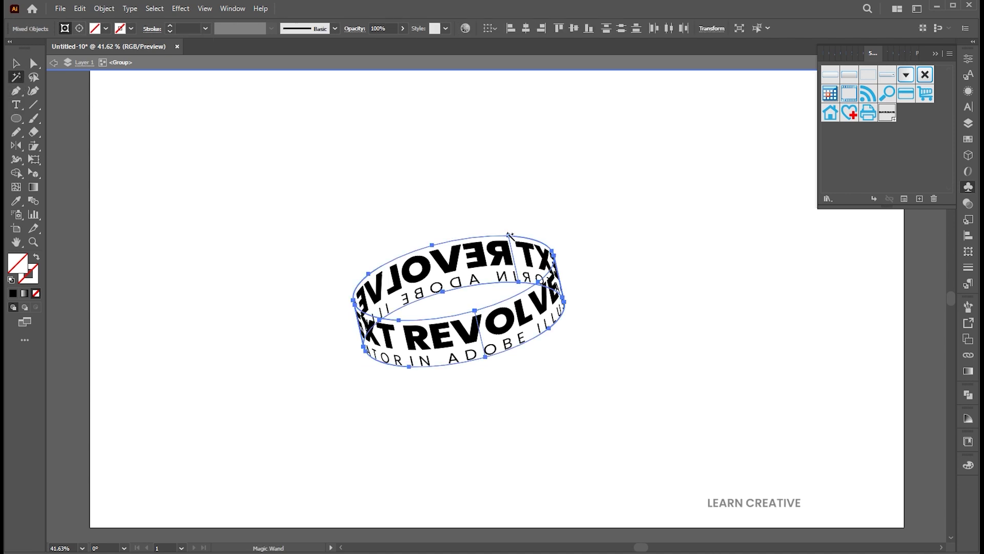
Select the ring's front half and start a yellow fill, hue around 43°.
key("Delete")
key("v")
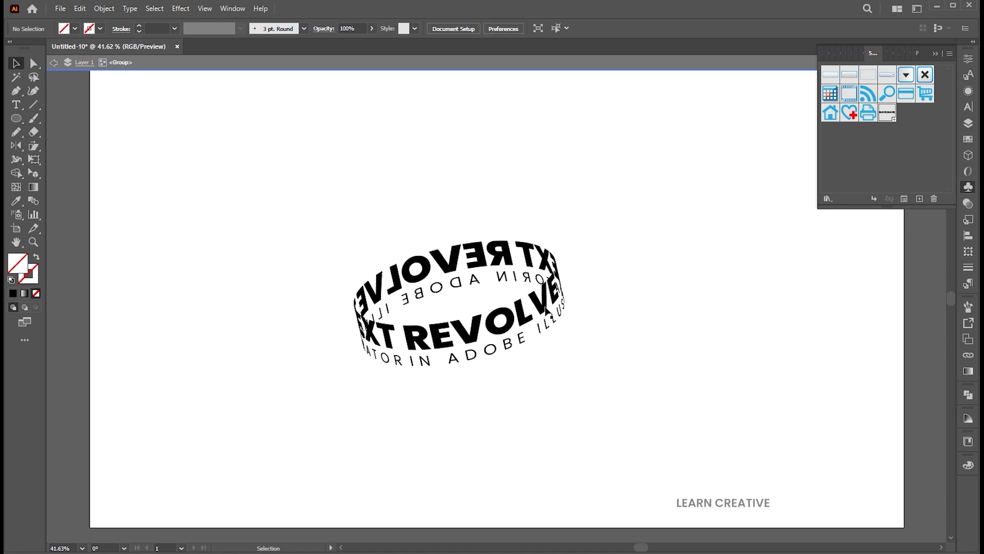
left_click(544, 311)
double_click(543, 311)
left_click_drag(542, 311, 534, 390)
key("ctrl+z")
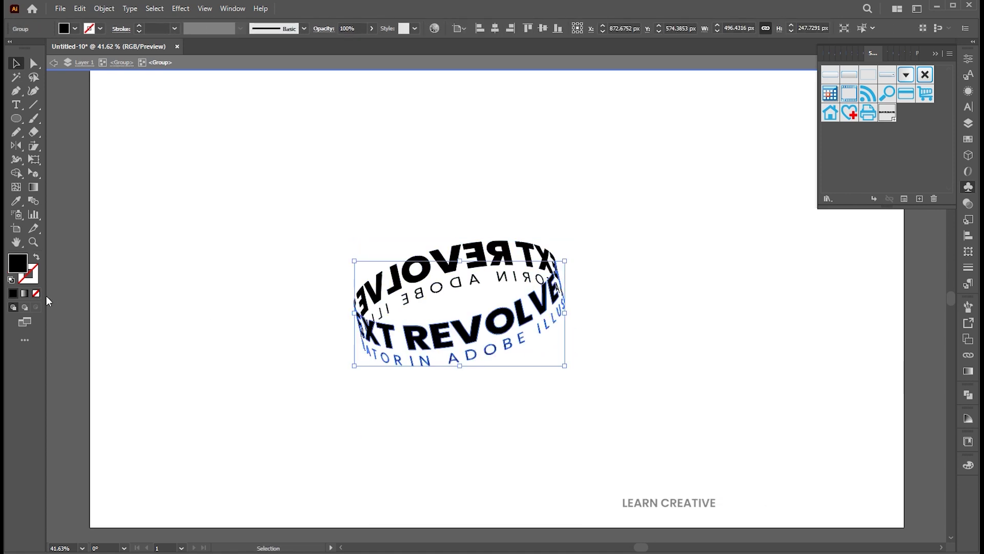
double_click(20, 262)
left_click_drag(465, 152, 460, 211)
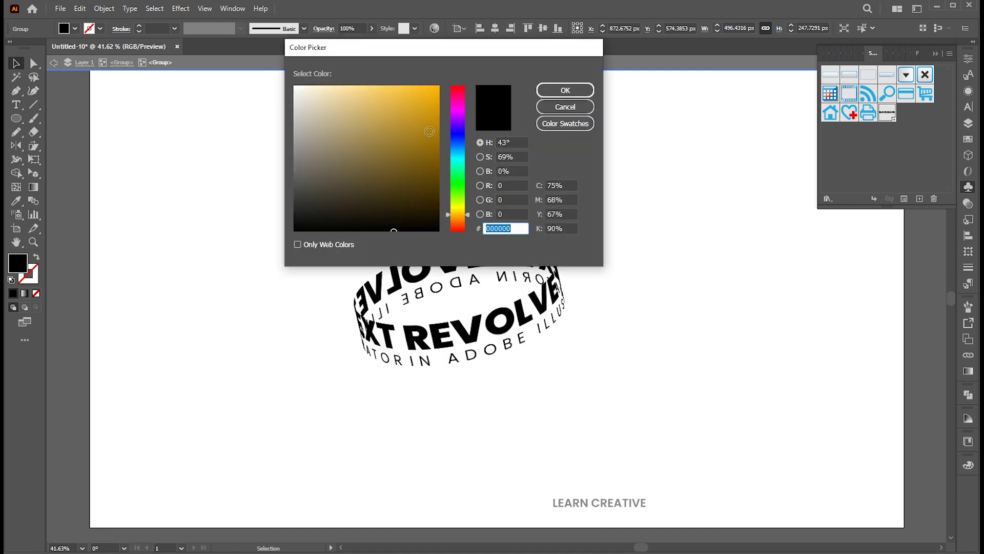
Fill the front text golden yellow and eyedrop that yellow onto the back text.
left_click(429, 131)
left_click(564, 89)
left_click(526, 245)
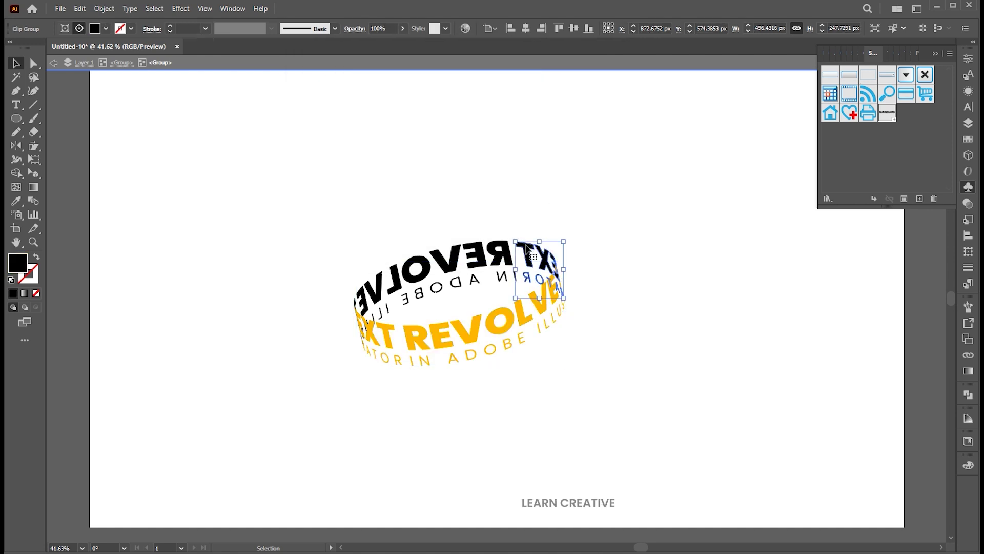
left_click(505, 251)
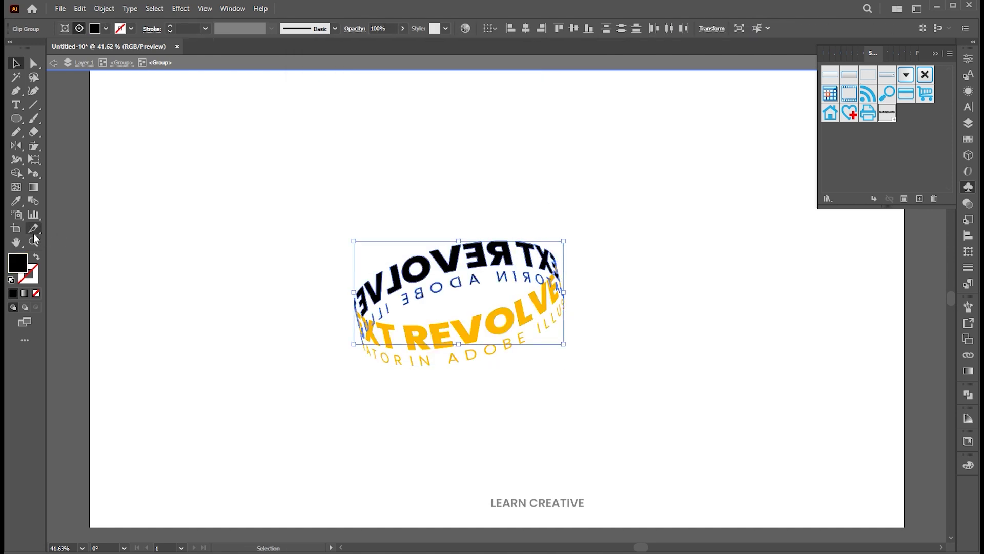
key("i")
left_click(495, 312)
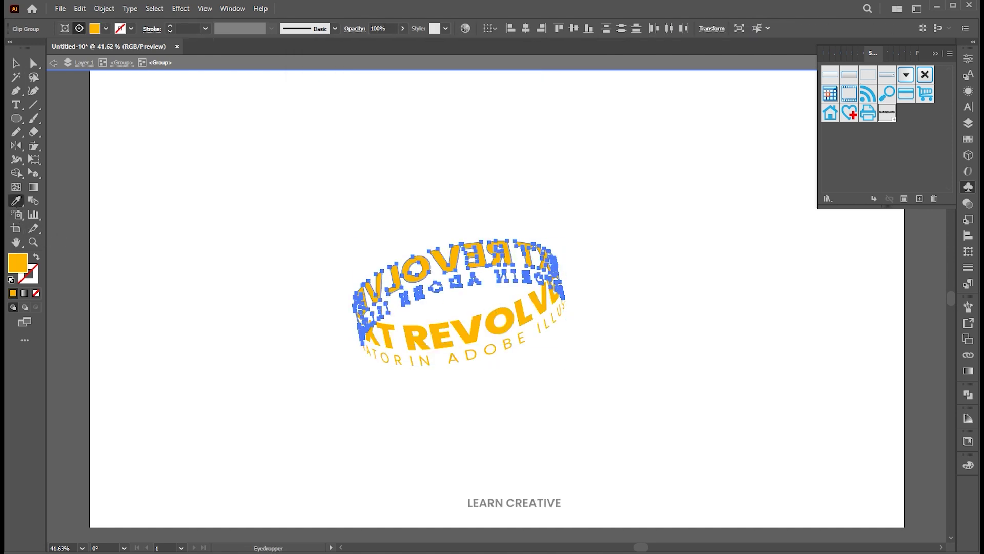
Lighten the back text to pale yellow FFDF97 and exit the isolated group.
double_click(18, 263)
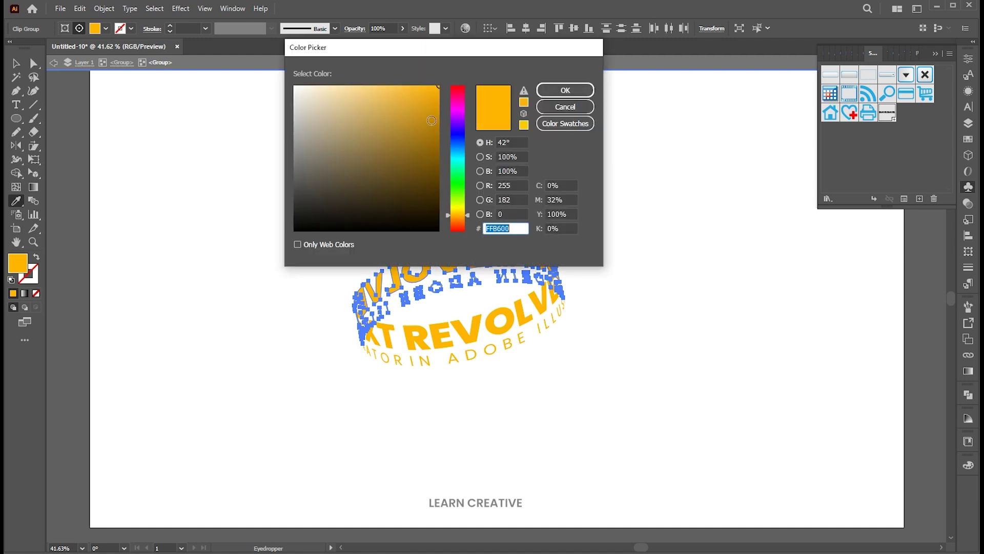
left_click_drag(431, 120, 441, 137)
left_click_drag(387, 98, 355, 87)
left_click(565, 90)
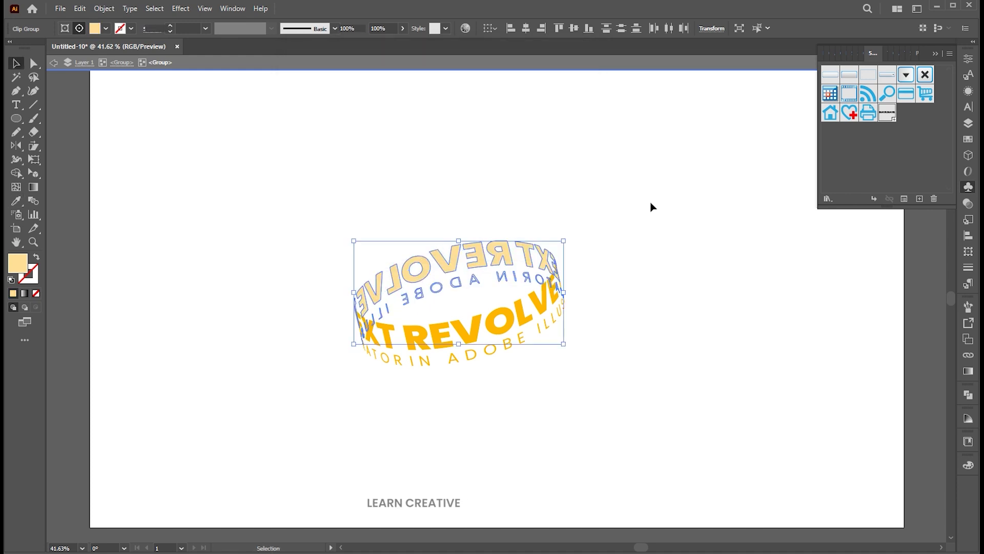
key("v")
double_click(616, 206)
left_click(467, 342)
Draw a large rectangle filled 000000 across the page and move the text ring left.
left_click(509, 368)
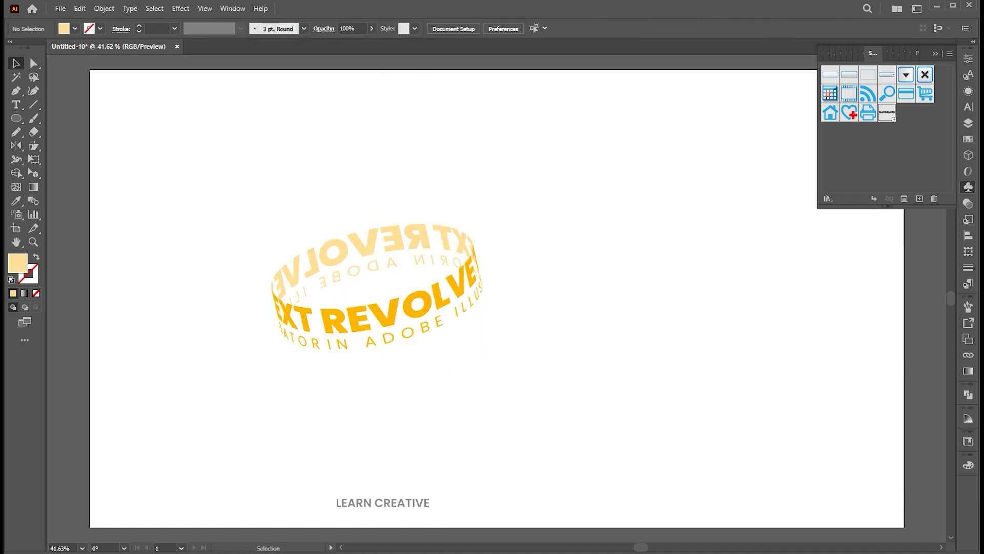
left_click_drag(16, 118, 66, 123)
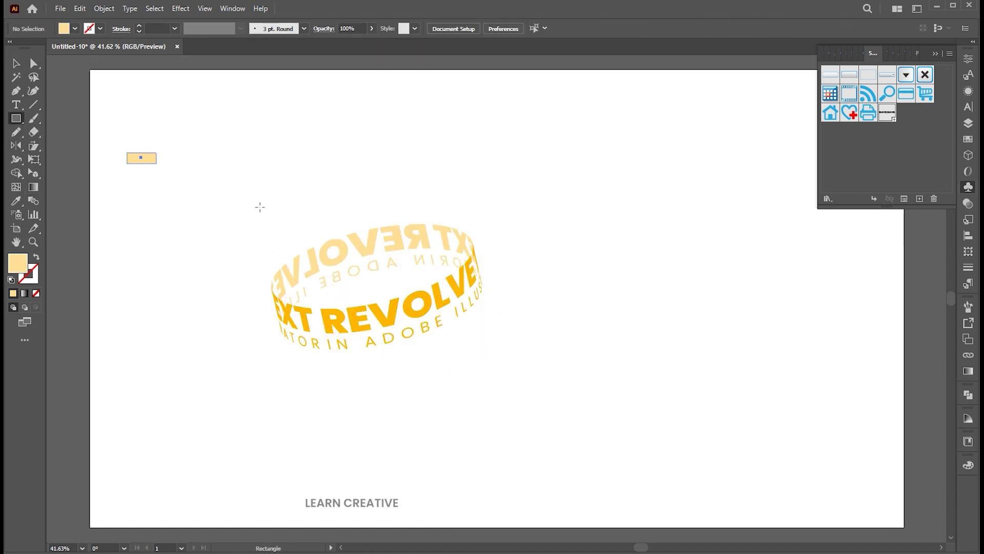
mouse_move(260, 207)
left_mouse_down()
mouse_move(880, 413)
mouse_move(880, 439)
left_mouse_up()
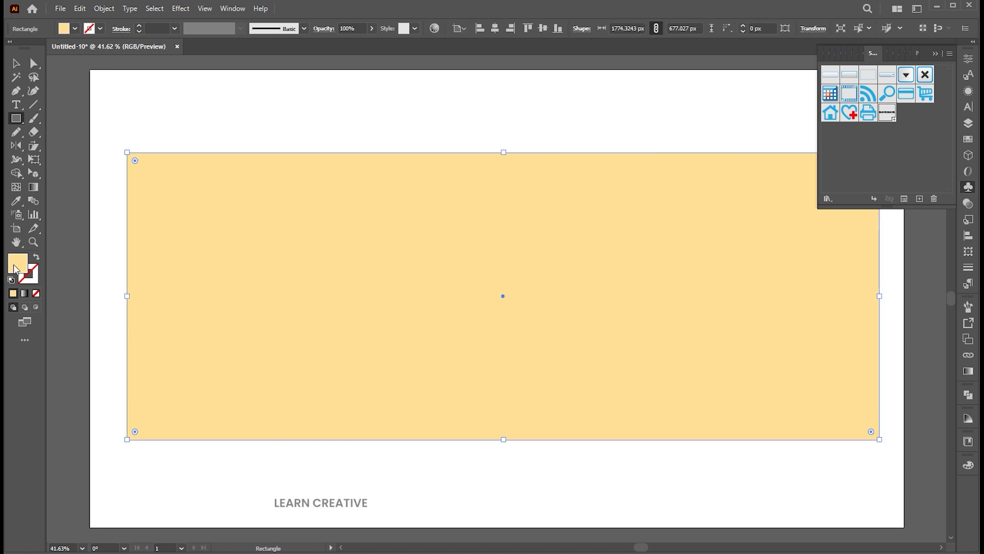
double_click(15, 264)
type("000000")
left_click(559, 92)
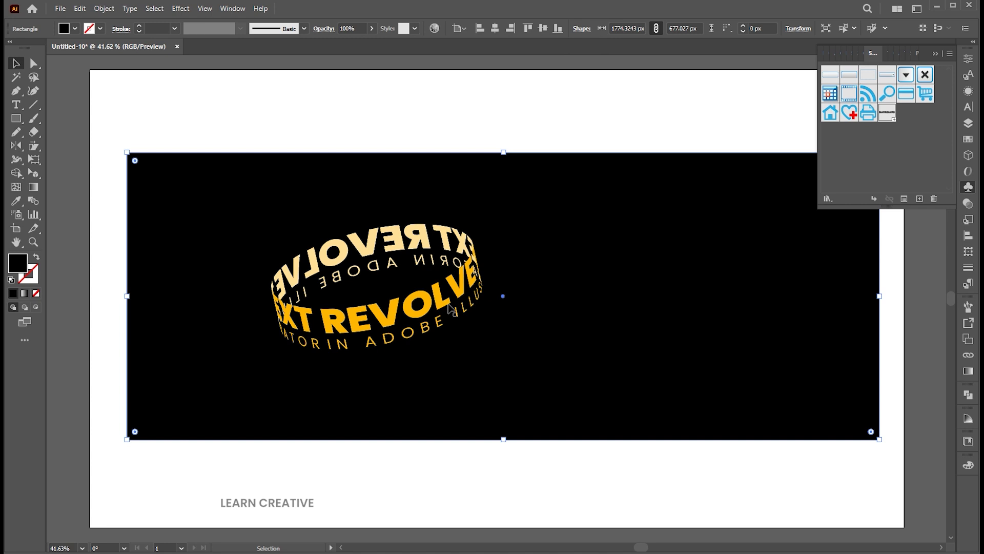
left_click(450, 308)
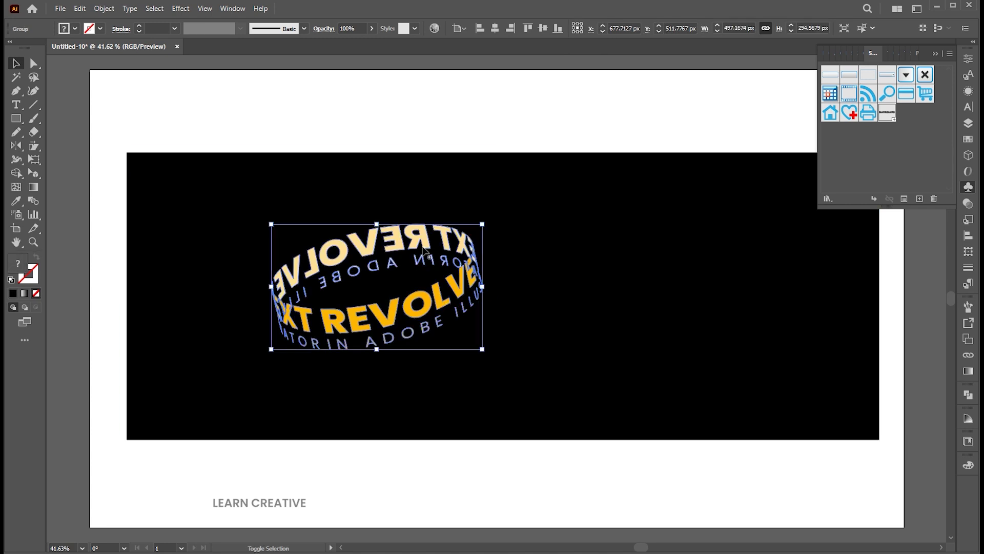
left_click_drag(450, 308, 363, 308)
Place a copy of the text ring to the right and isolate its nested group for editing.
left_click_drag(334, 258, 693, 258)
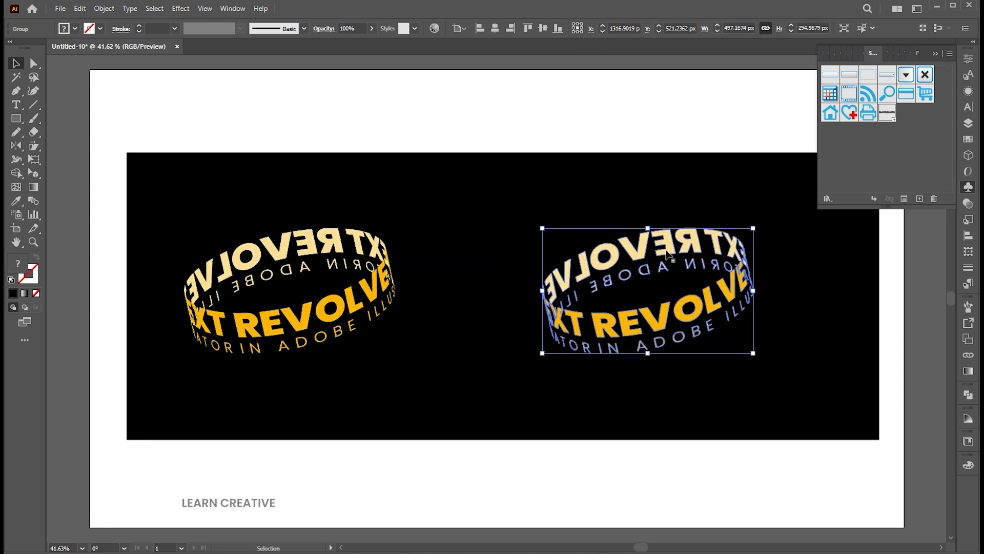
double_click(666, 250)
left_click(666, 251)
double_click(666, 250)
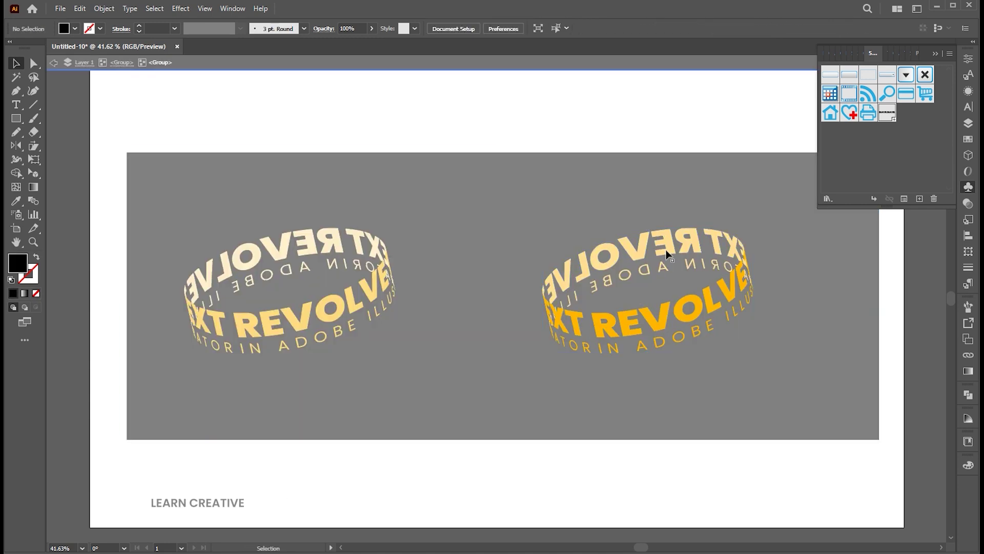
Recolour the copy's back letters D8D8D8 and its front letters white, then exit isolation.
key("y")
left_click(668, 253)
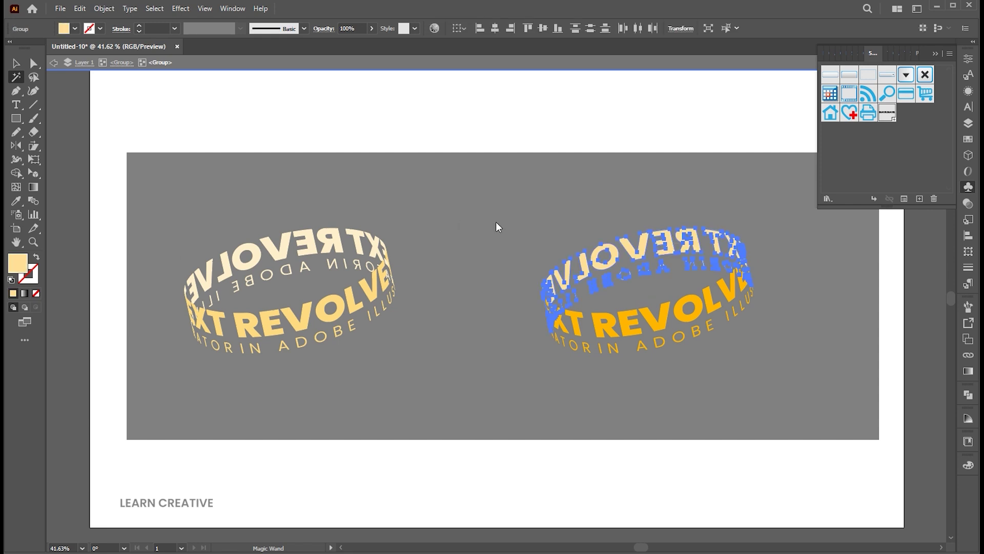
double_click(16, 263)
type("D8D8D8")
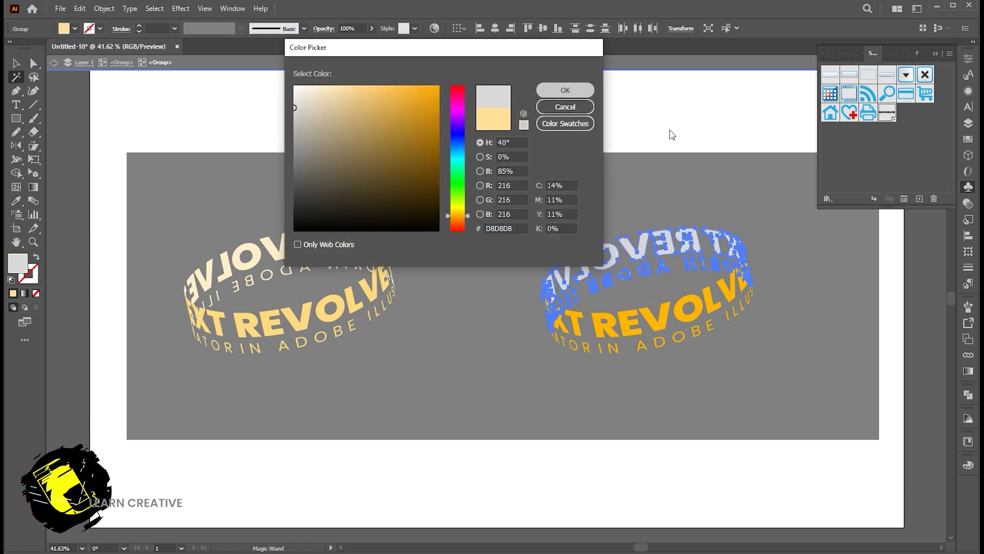
key("Return")
left_click(666, 317)
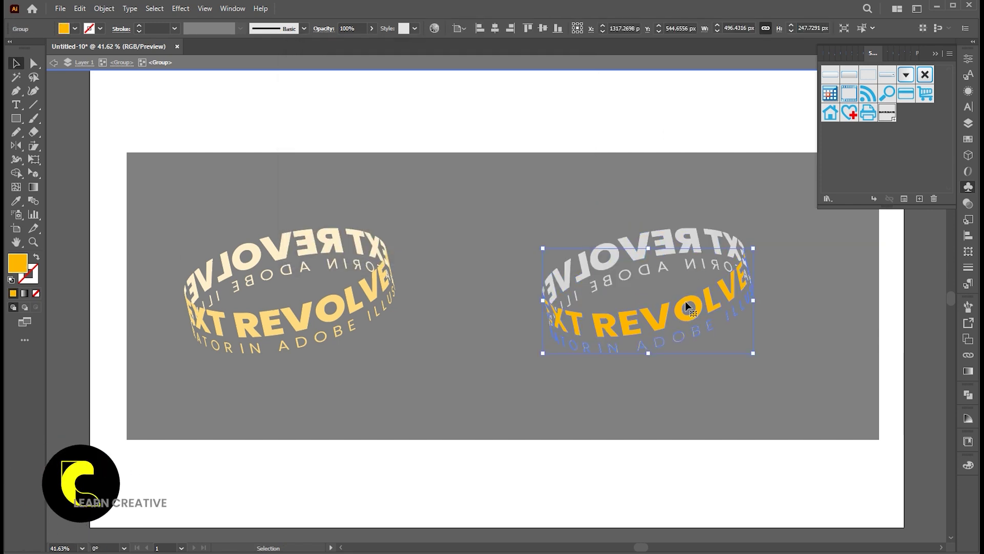
double_click(653, 105)
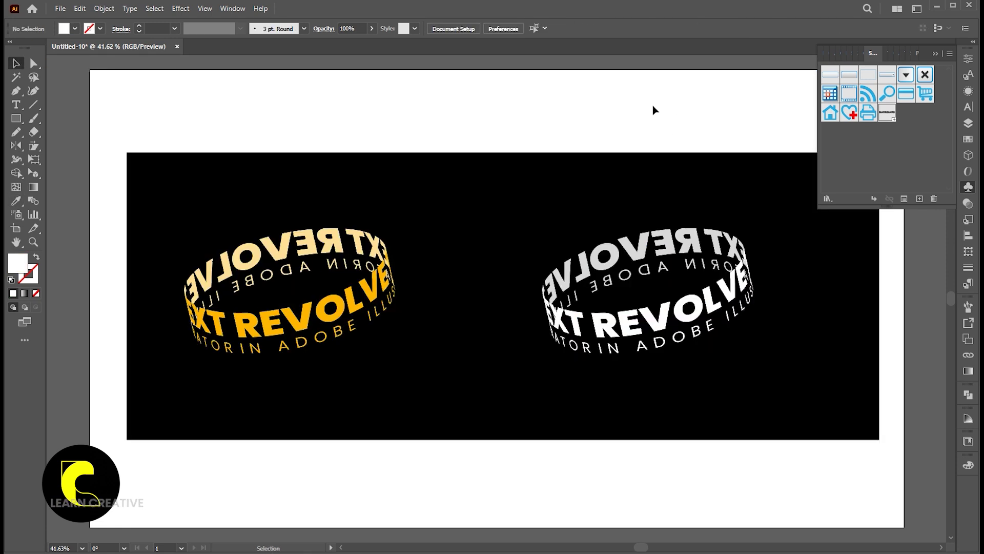
Collapse the Symbols panel and zoom in on the yellow and white rings.
left_click(933, 53)
key("z")
left_click_drag(640, 130, 675, 127)
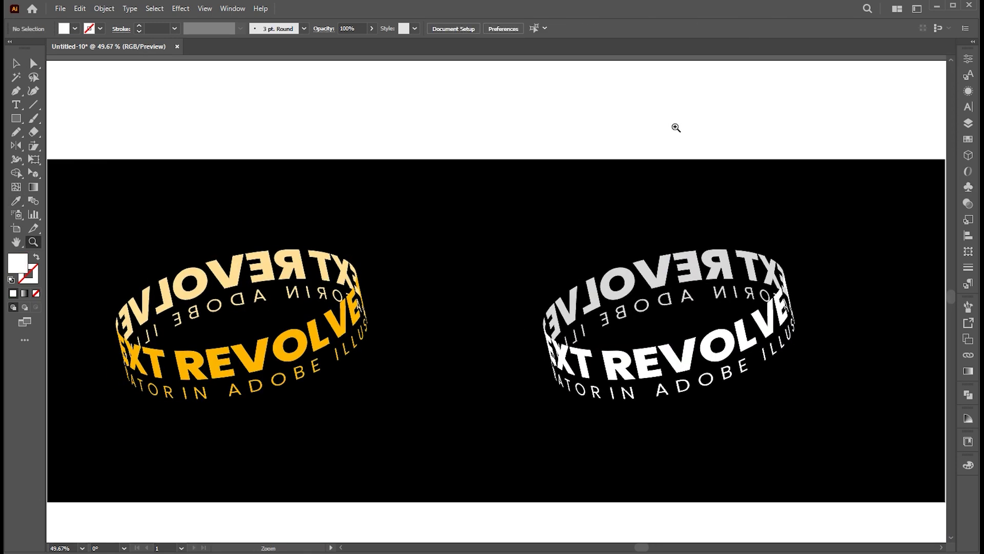